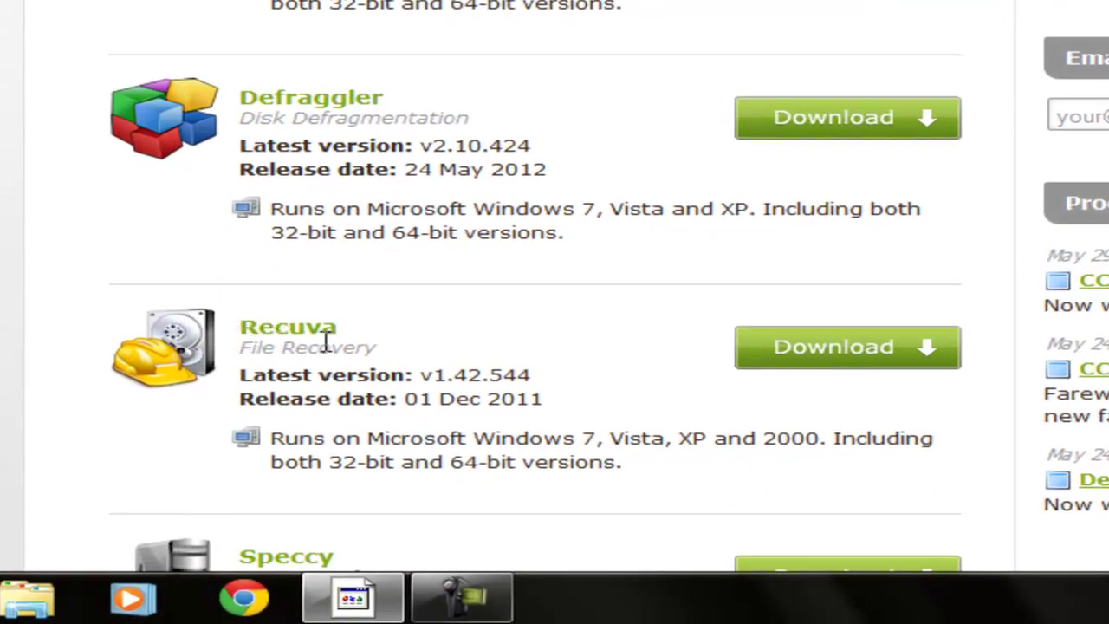
{"action": "left_click_drag", "start_coordinate": [286, 441], "coordinate": [329, 453]}
{"action": "left_click_drag", "start_coordinate": [413, 462], "coordinate": [649, 482]}
{"action": "triple_click", "coordinate": [290, 430]}
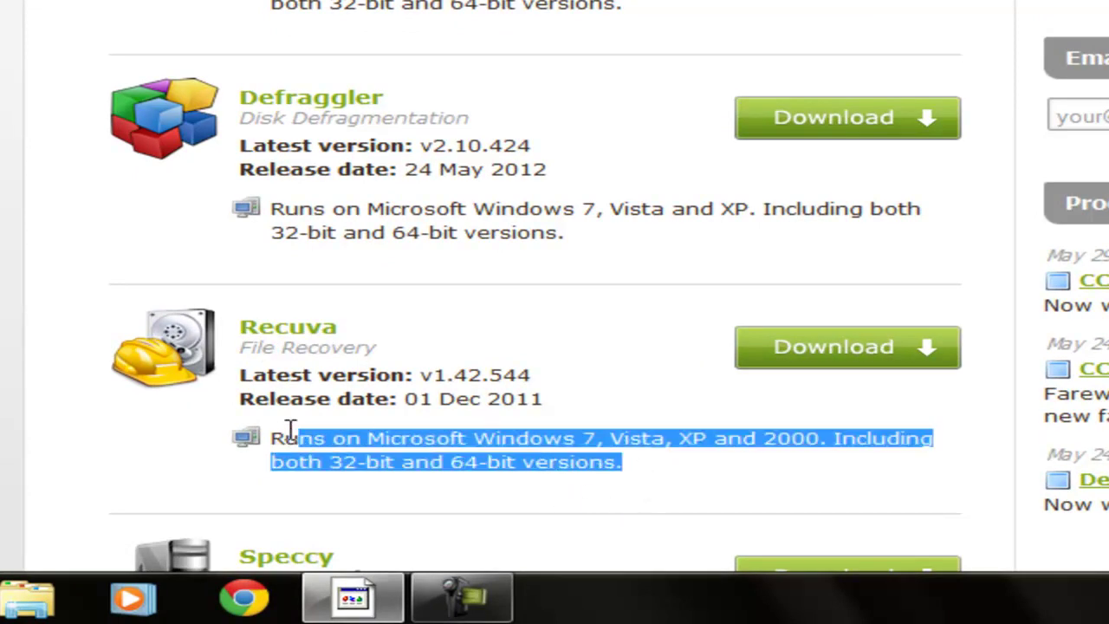
{"action": "double_click", "coordinate": [282, 429]}
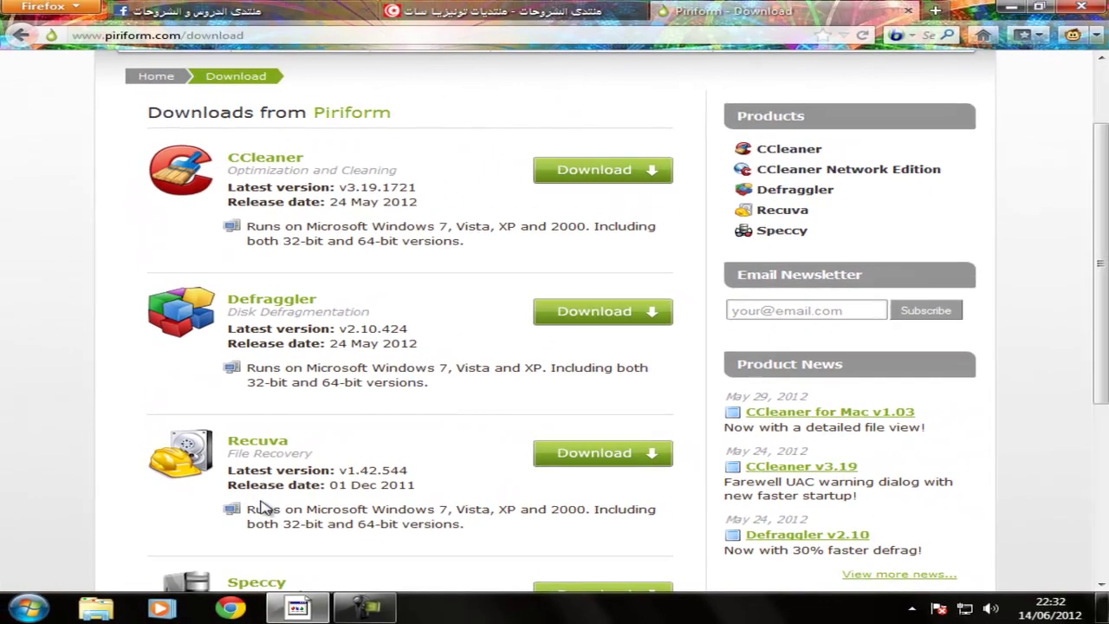
{"action": "left_click", "coordinate": [281, 468]}
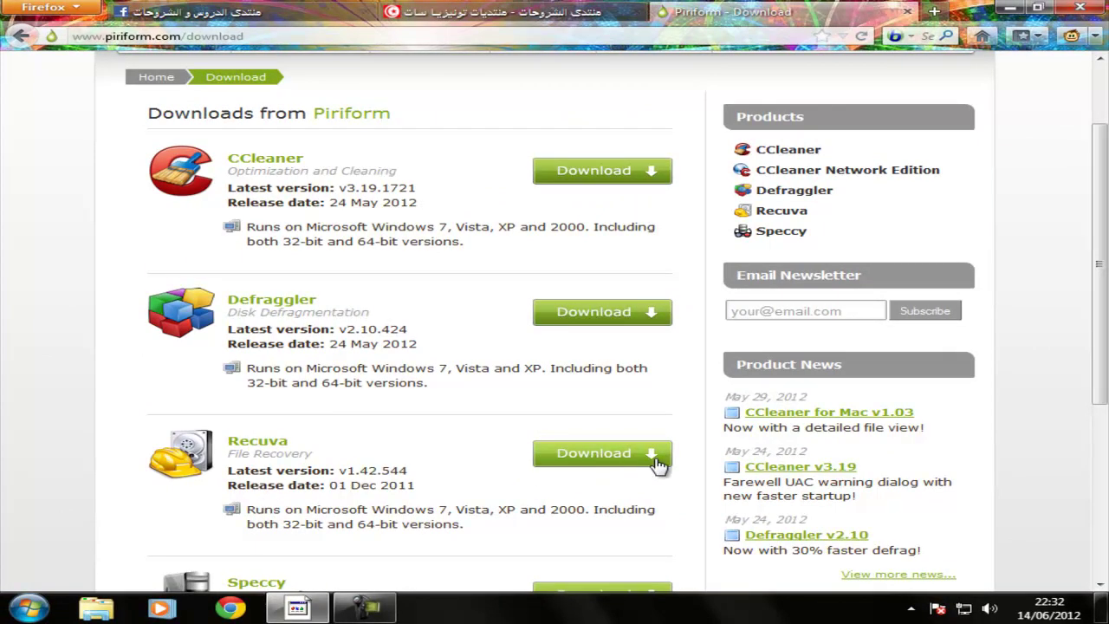
Download the free edition of Recuva from Piriform.com, saving rcsetup142.exe to the desktop.
{"action": "left_click", "coordinate": [587, 465]}
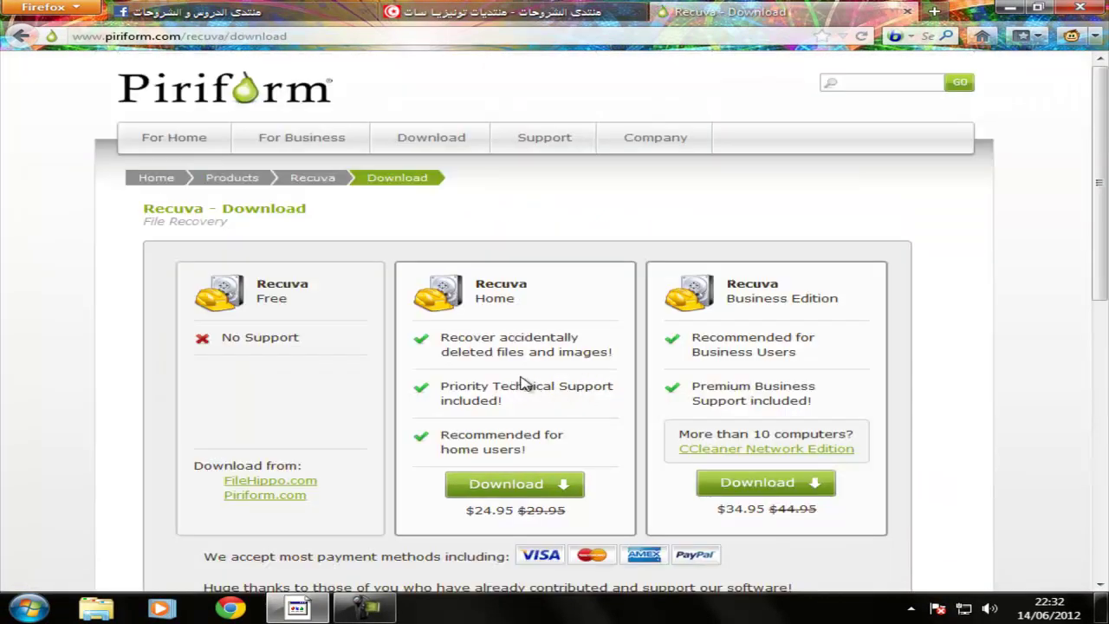
{"action": "scroll", "coordinate": [520, 329], "scroll_direction": "down", "scroll_amount": 2}
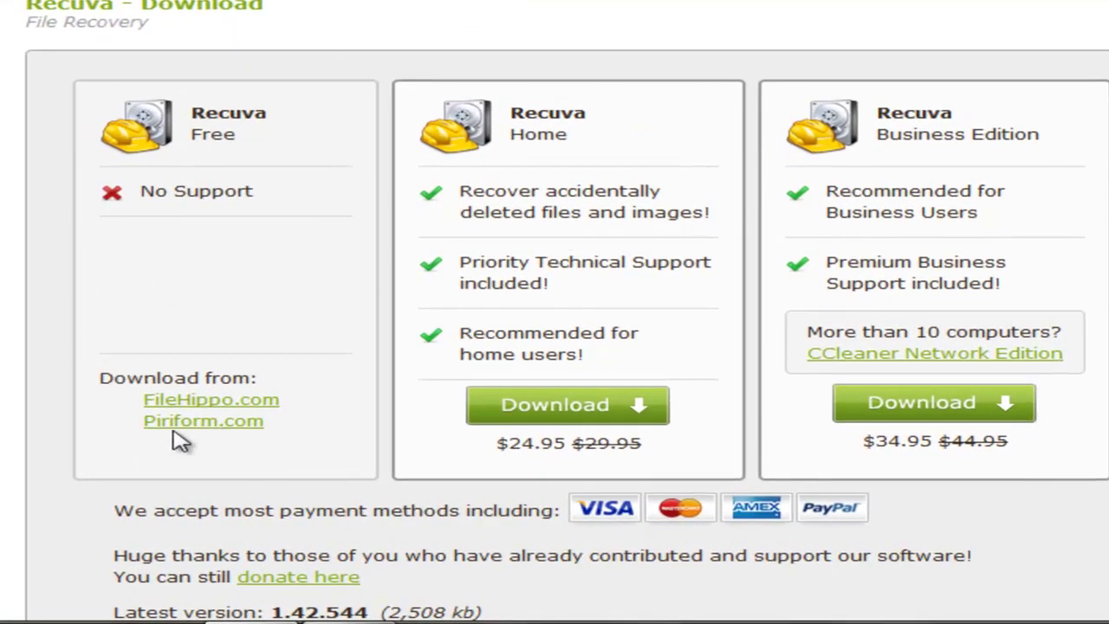
{"action": "left_click_drag", "start_coordinate": [115, 382], "coordinate": [264, 384]}
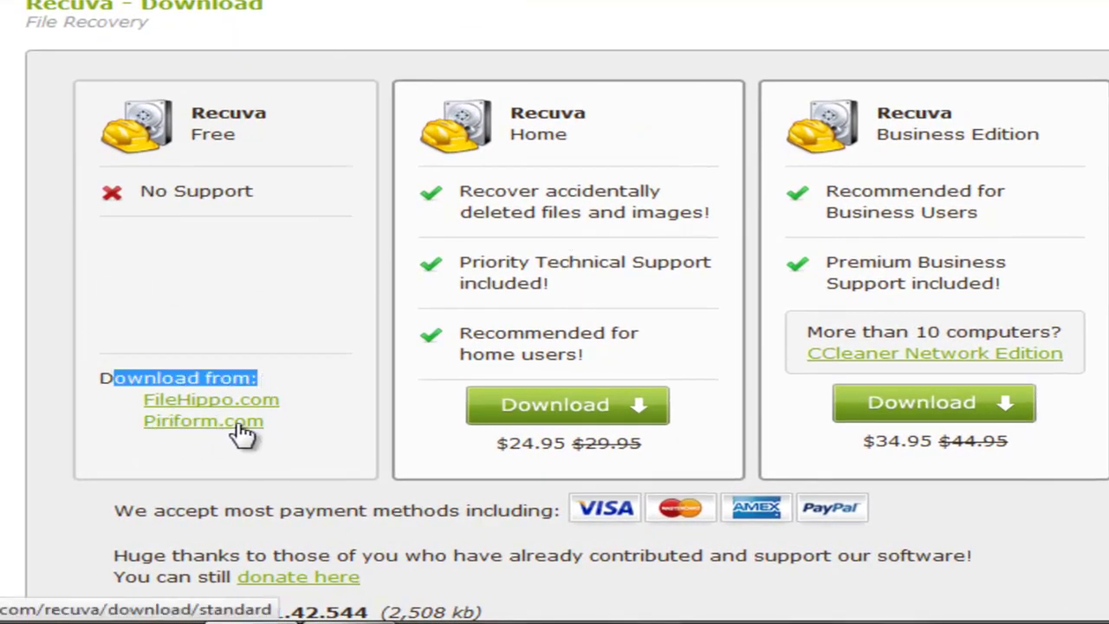
{"action": "left_click", "coordinate": [169, 423]}
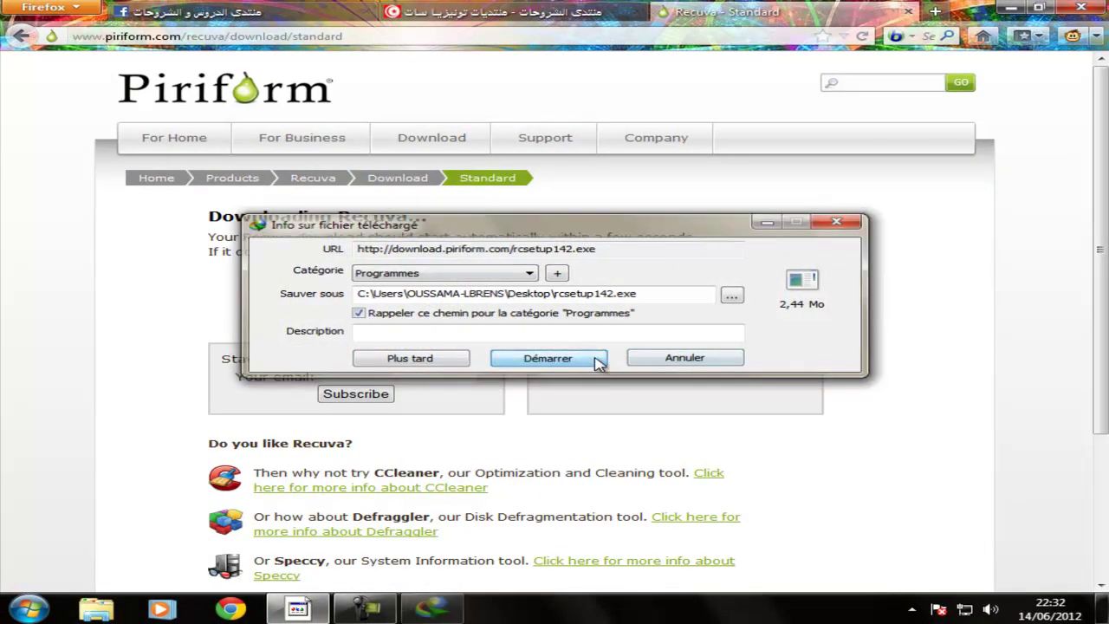
{"action": "left_click", "coordinate": [597, 361]}
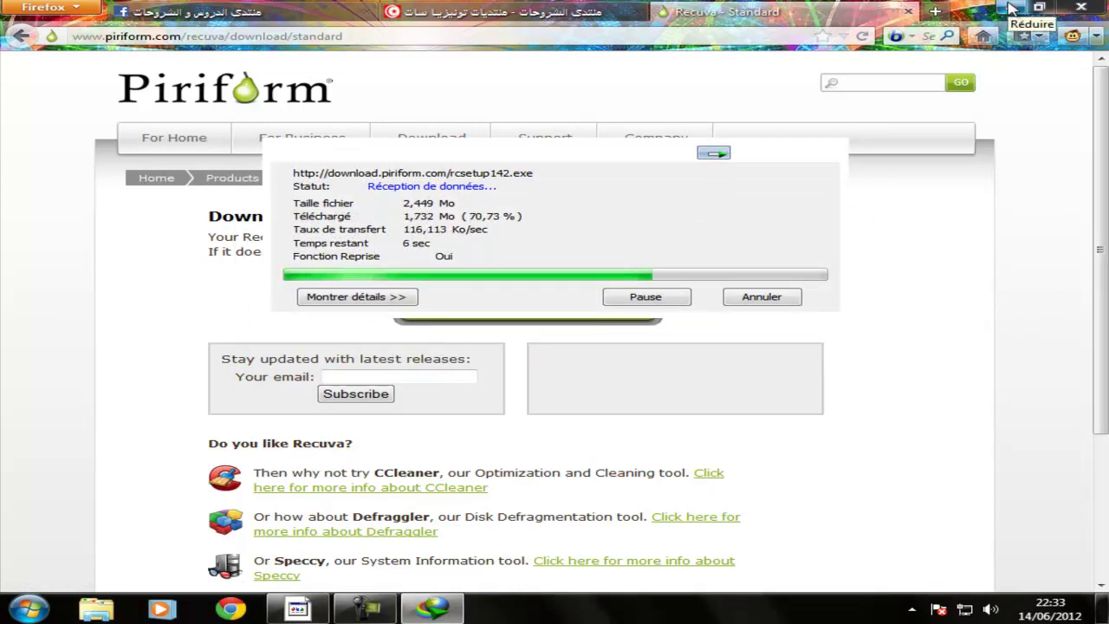
Minimize the browser and close the download-complete dialog.
{"action": "left_click", "coordinate": [1010, 9]}
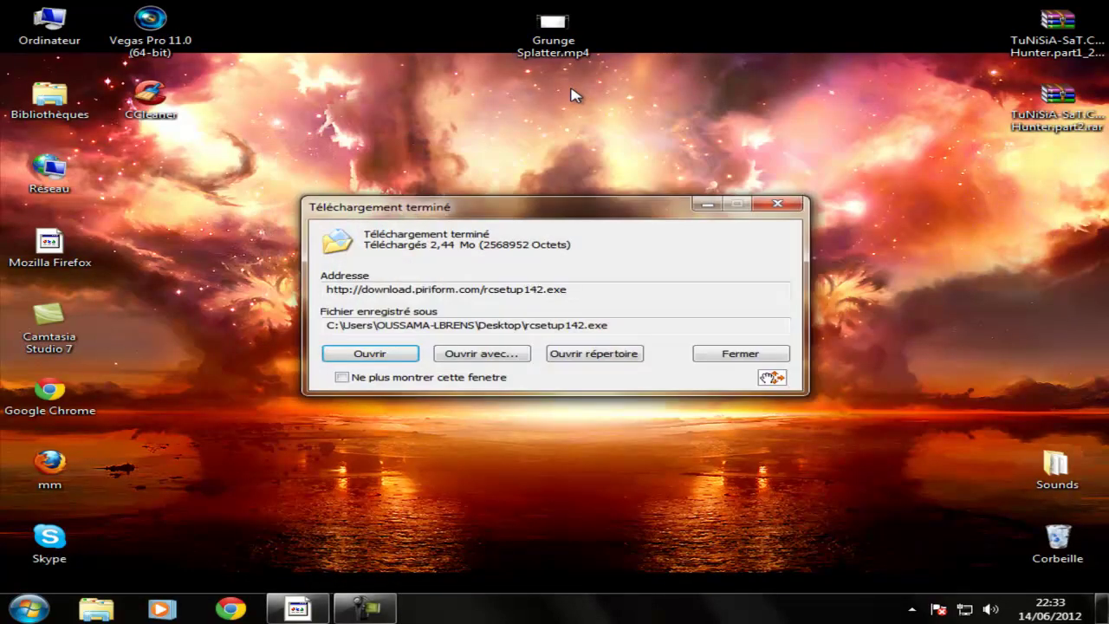
{"action": "left_click_drag", "start_coordinate": [532, 208], "coordinate": [550, 155]}
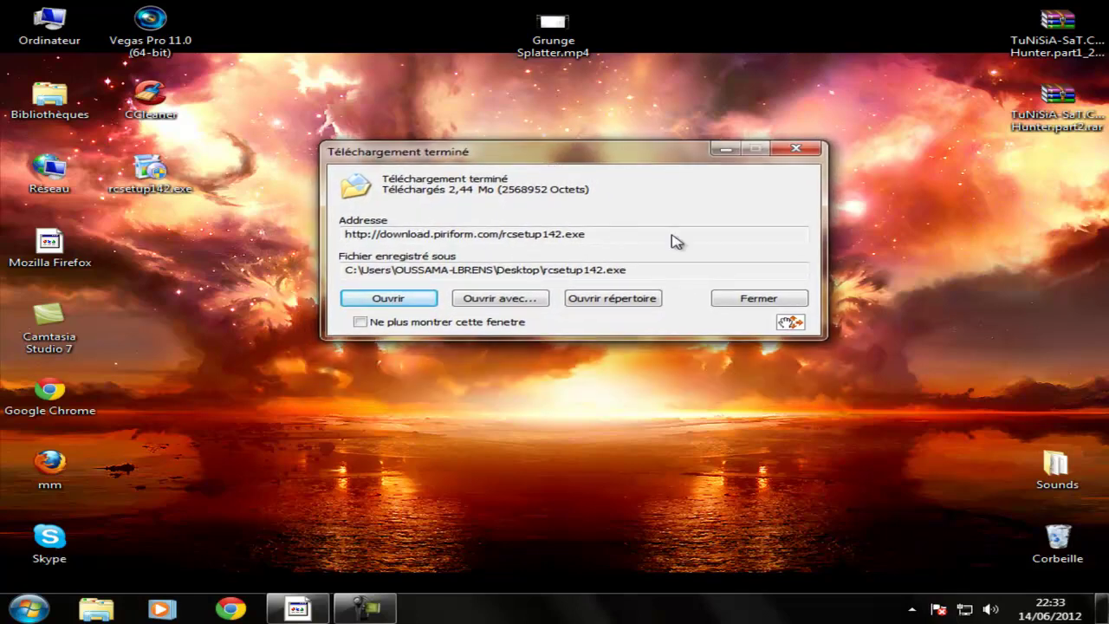
{"action": "left_click", "coordinate": [758, 299]}
Move the rcsetup142.exe installer to an empty area near the middle of the desktop.
{"action": "left_click_drag", "start_coordinate": [150, 169], "coordinate": [251, 169]}
{"action": "left_click_drag", "start_coordinate": [373, 231], "coordinate": [487, 270]}
{"action": "left_click_drag", "start_coordinate": [252, 173], "coordinate": [553, 251]}
{"action": "left_click_drag", "start_coordinate": [452, 206], "coordinate": [728, 371]}
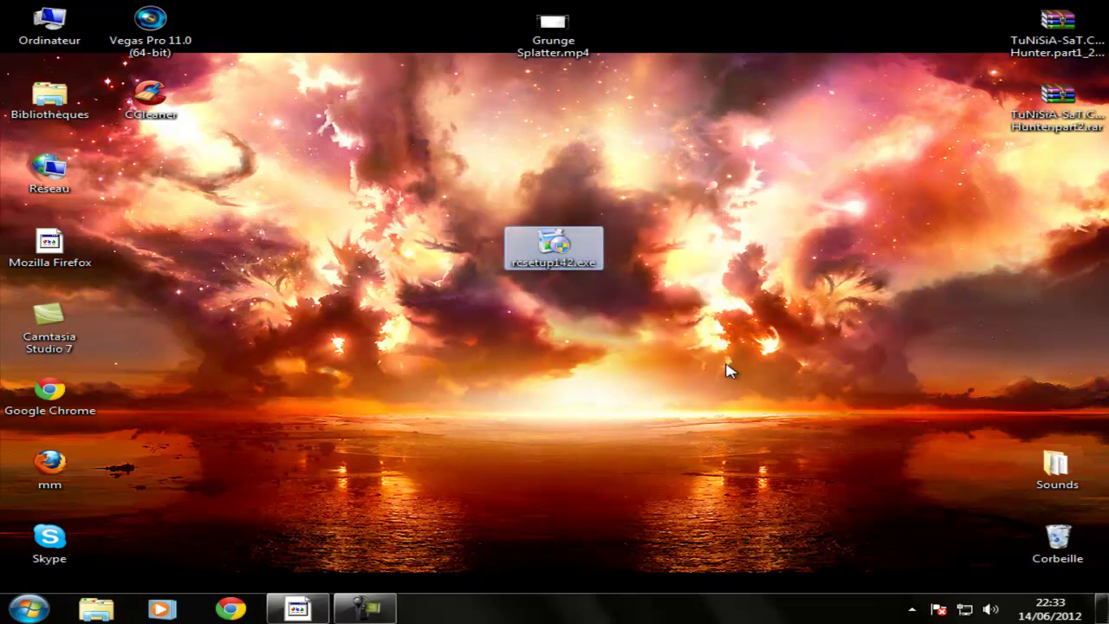
{"action": "left_click", "coordinate": [728, 371]}
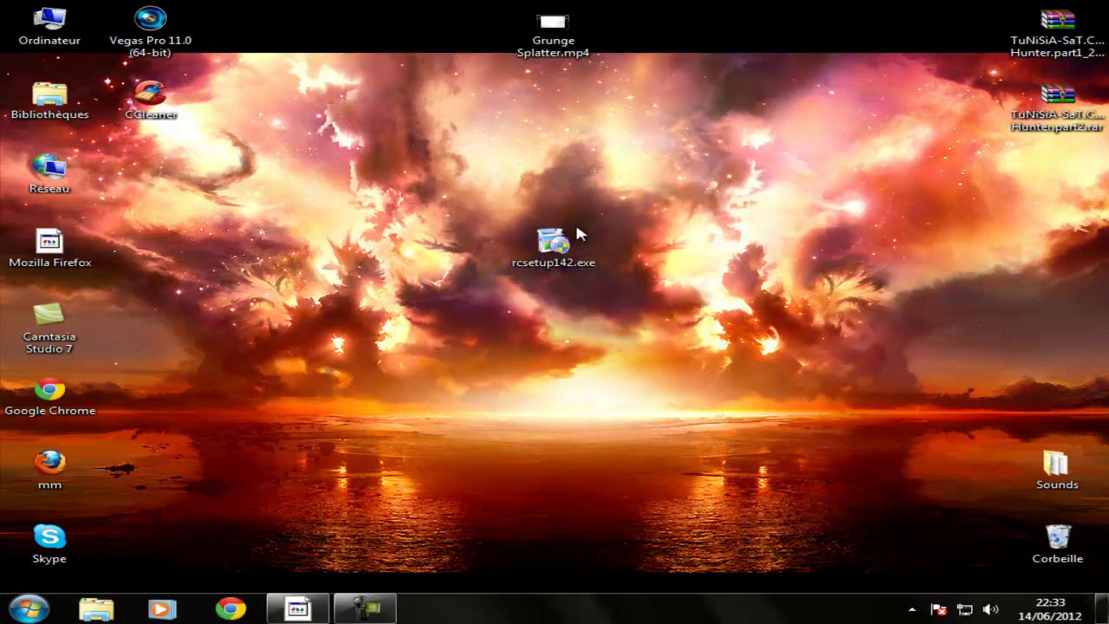
Launch the rcsetup142.exe installer and accept French as the setup language.
{"action": "double_click", "coordinate": [559, 243]}
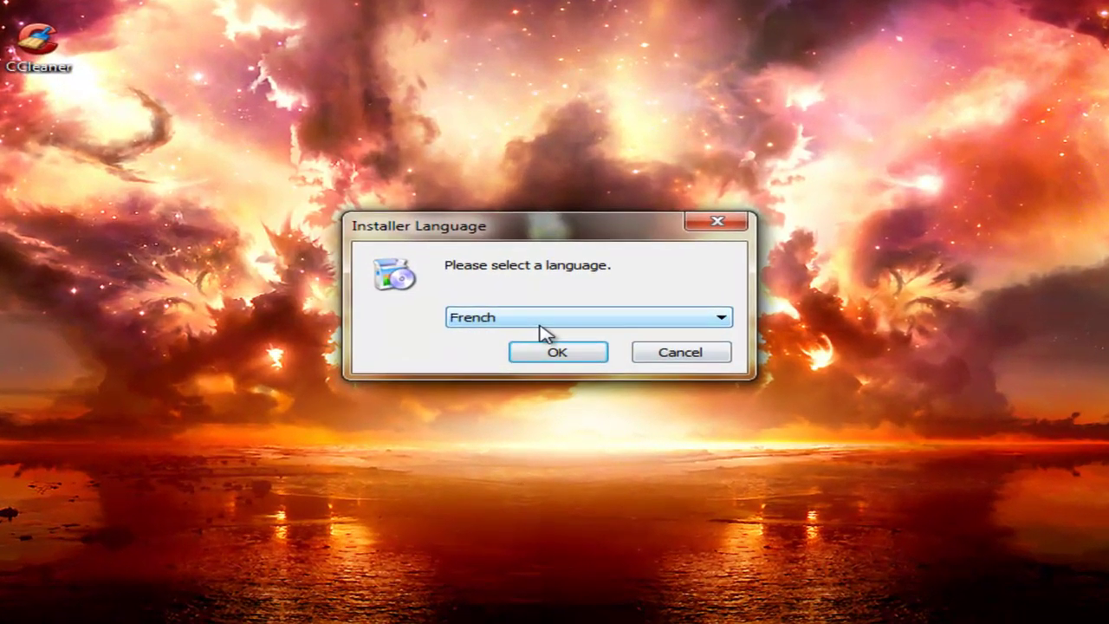
{"action": "left_click", "coordinate": [540, 322]}
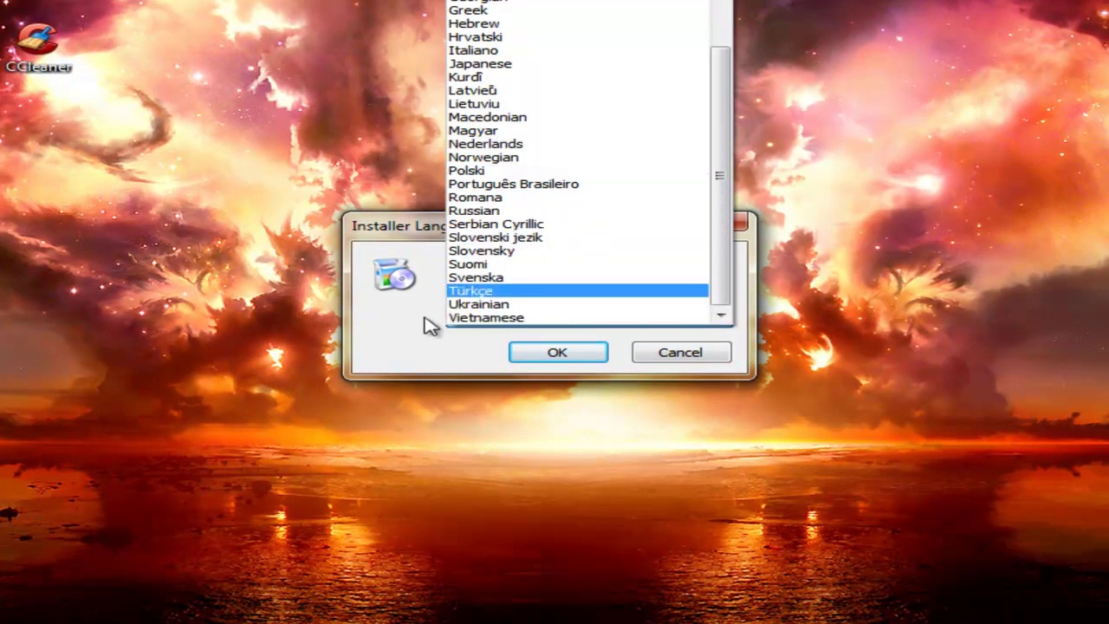
{"action": "left_click", "coordinate": [442, 379]}
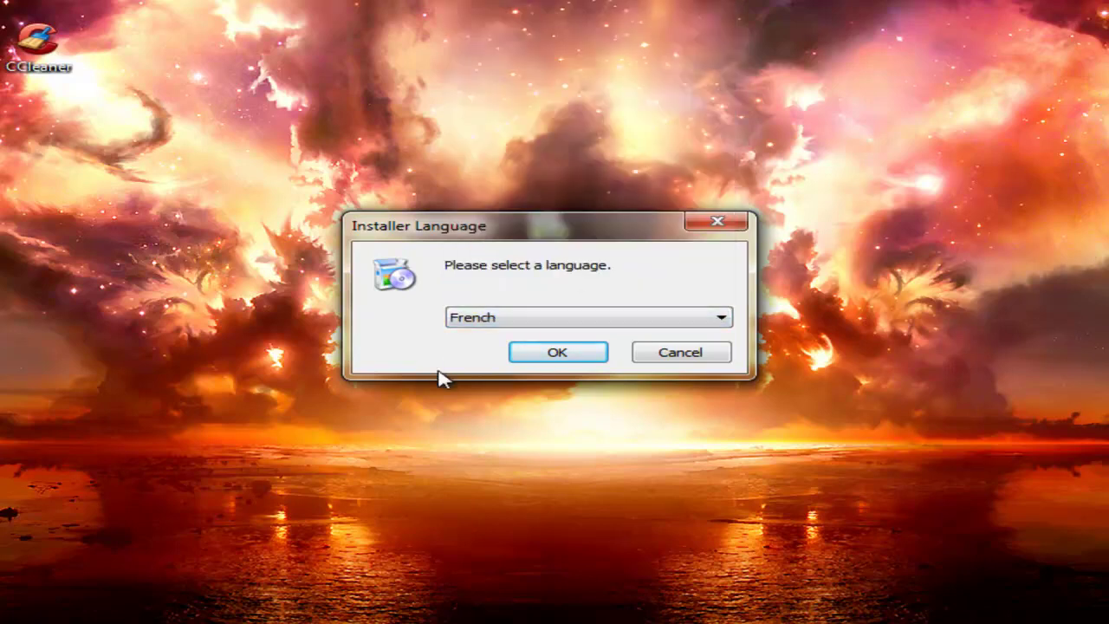
{"action": "left_click", "coordinate": [550, 353]}
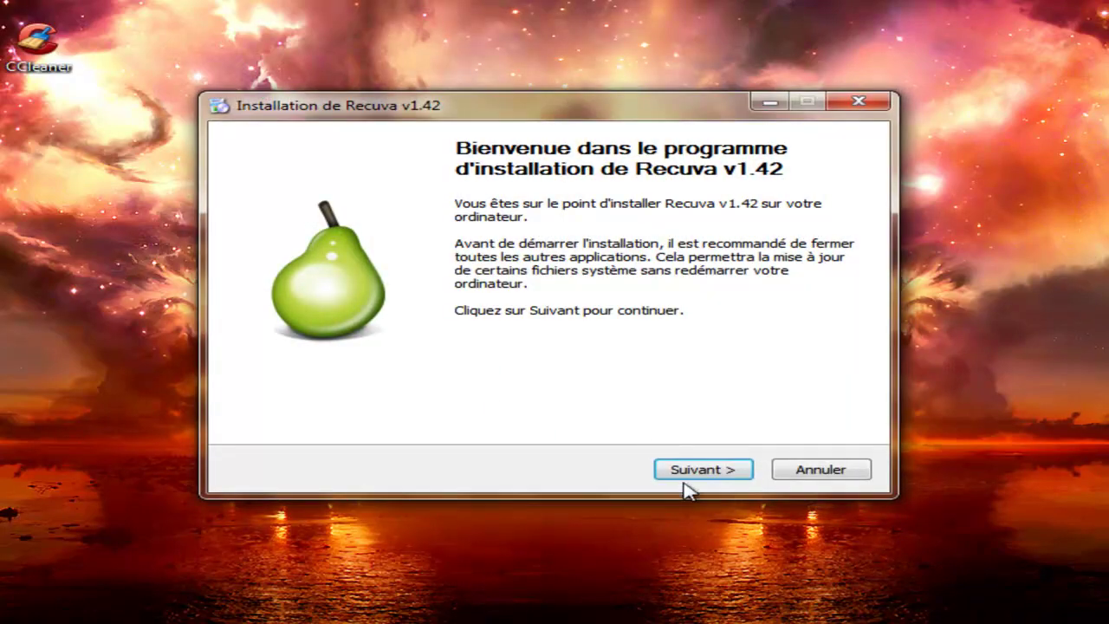
Accept the licence and install Recuva v1.42 with both shortcuts and automatic update checks enabled.
{"action": "left_click", "coordinate": [720, 473]}
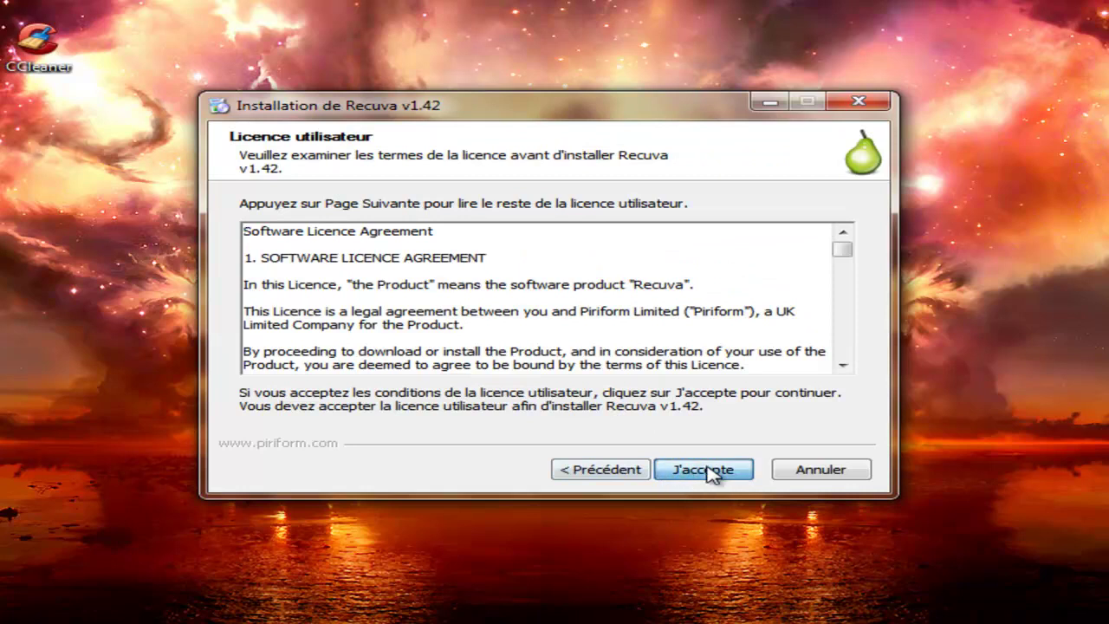
{"action": "left_click", "coordinate": [706, 472]}
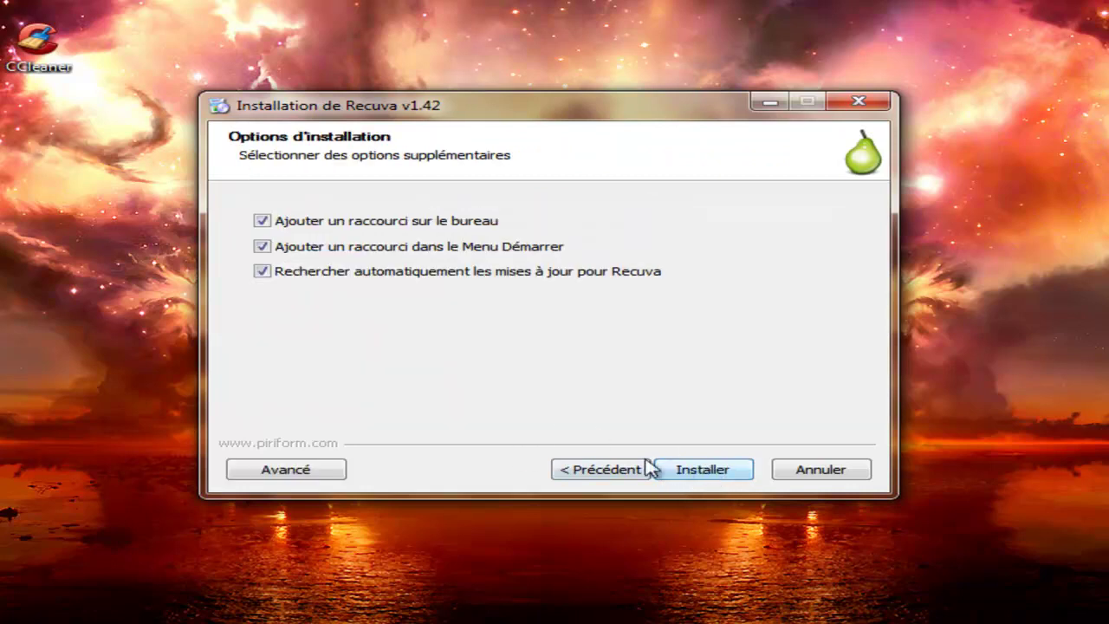
{"action": "left_click", "coordinate": [717, 460]}
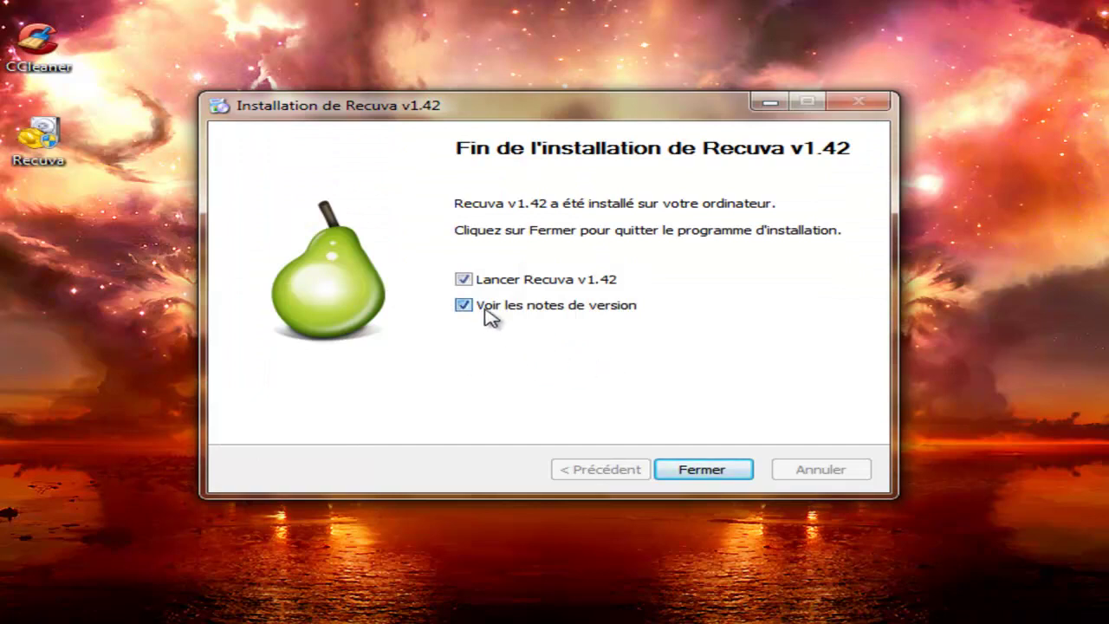
Finish the installation without the release notes, launching Recuva, and continue past the recovery wizard's welcome page.
{"action": "left_click", "coordinate": [486, 309]}
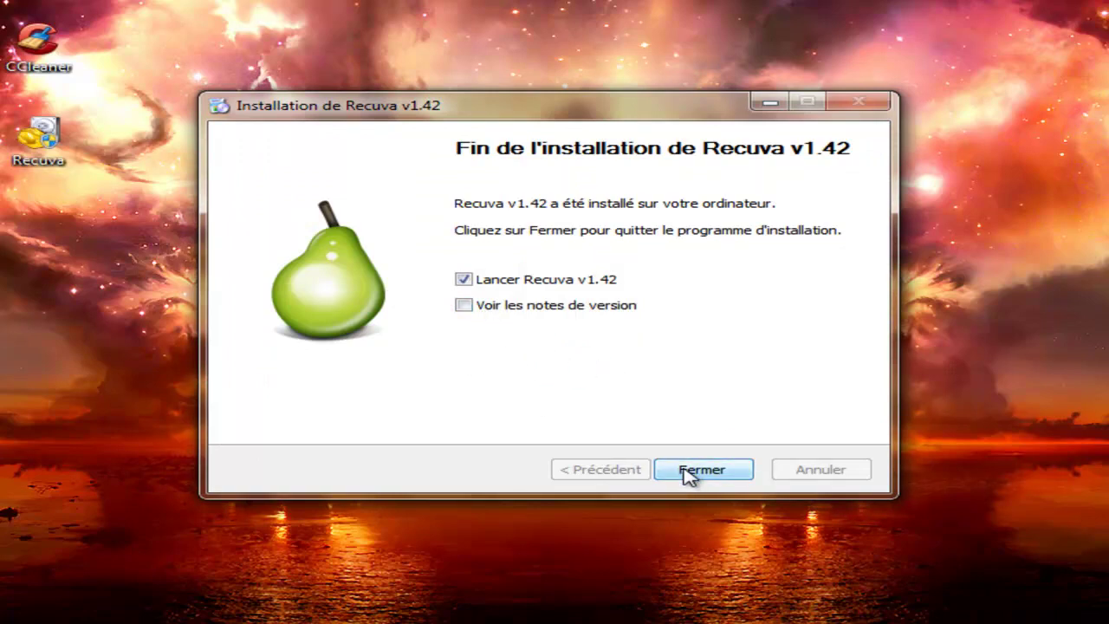
{"action": "left_click", "coordinate": [691, 473]}
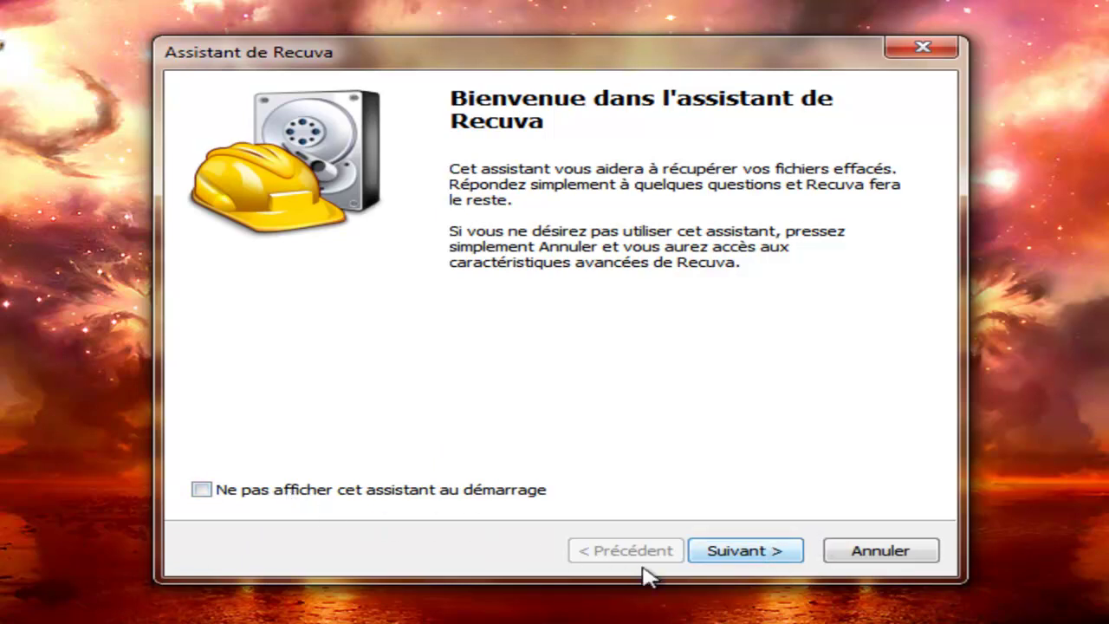
{"action": "left_click", "coordinate": [737, 555]}
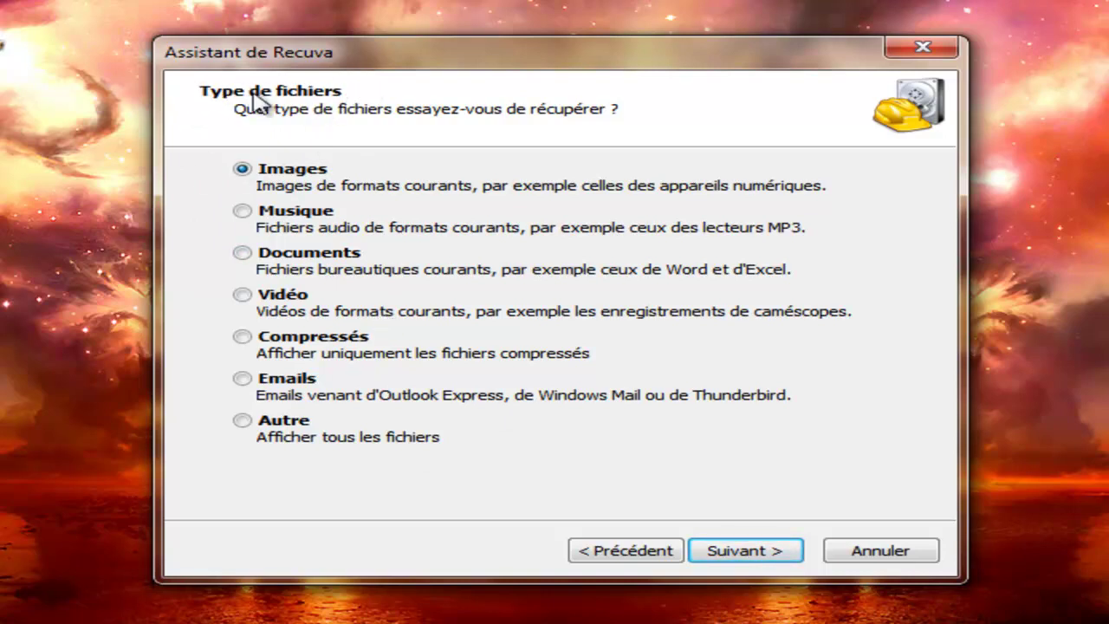
{"action": "left_click", "coordinate": [307, 251]}
{"action": "left_click", "coordinate": [300, 212]}
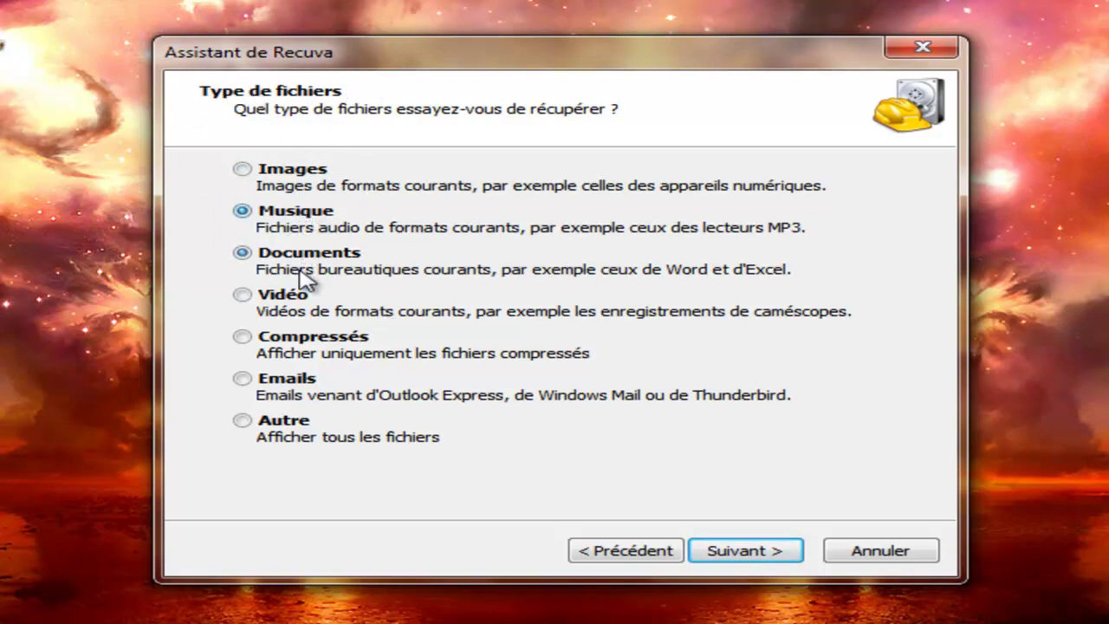
{"action": "left_click", "coordinate": [294, 299]}
{"action": "left_click", "coordinate": [319, 347]}
{"action": "left_click", "coordinate": [312, 381]}
{"action": "left_click", "coordinate": [298, 416]}
Choose Images as the file type to recover and continue to the file location page.
{"action": "left_click", "coordinate": [265, 171]}
{"action": "left_click", "coordinate": [745, 559]}
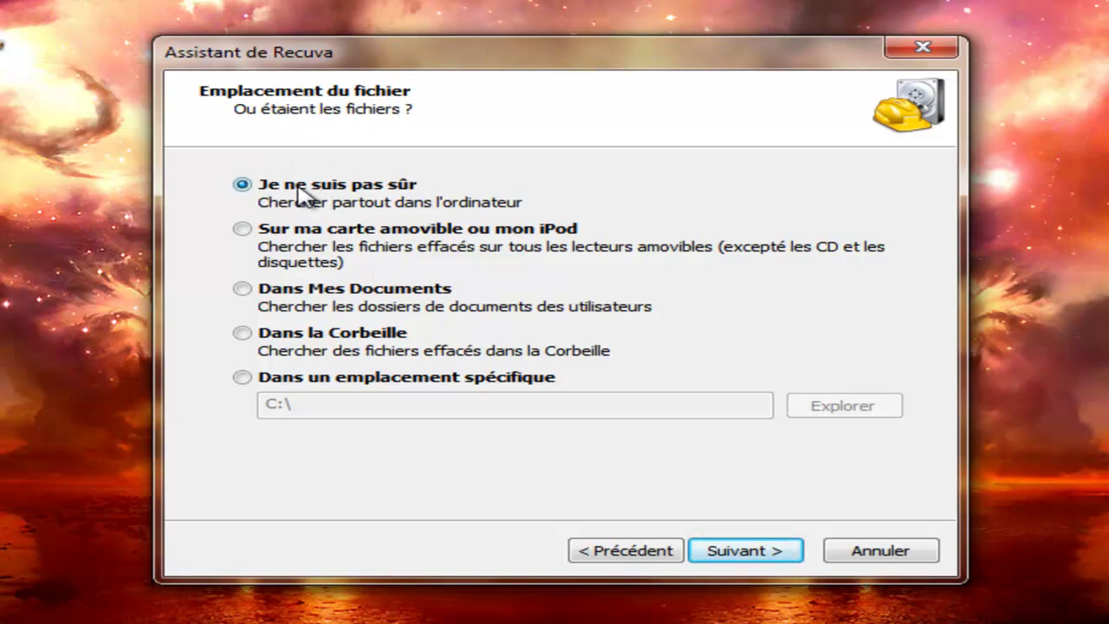
{"action": "left_click", "coordinate": [341, 243]}
{"action": "left_click", "coordinate": [334, 295]}
{"action": "left_click", "coordinate": [303, 345]}
{"action": "left_click", "coordinate": [375, 379]}
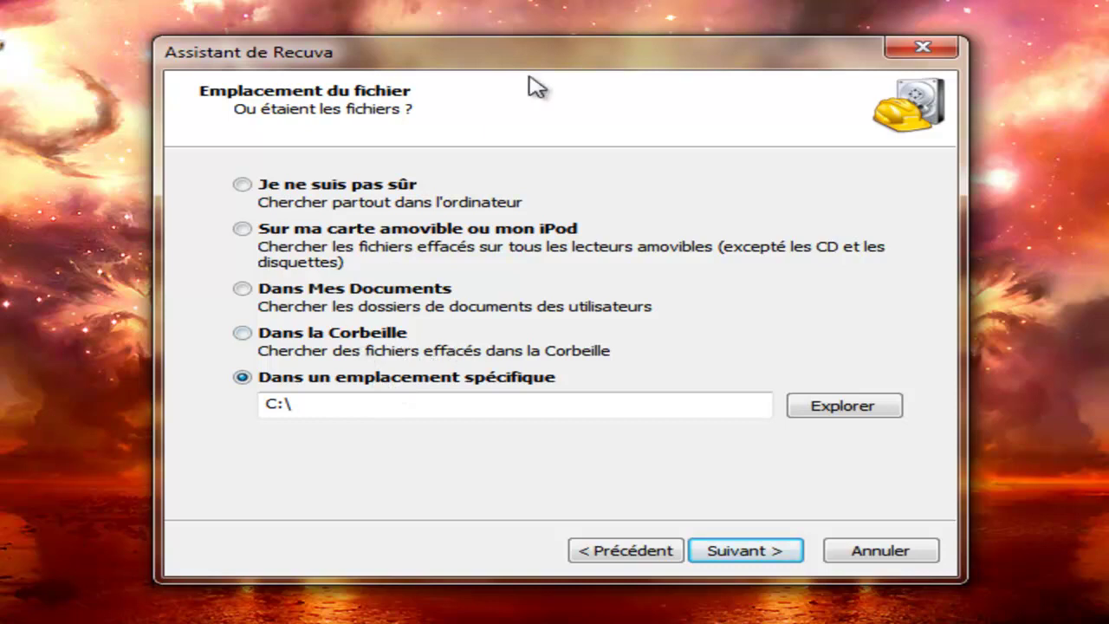
Set the file location to the removable card or iPod option (Sur ma carte amovible ou mon iPod).
{"action": "left_click", "coordinate": [301, 232]}
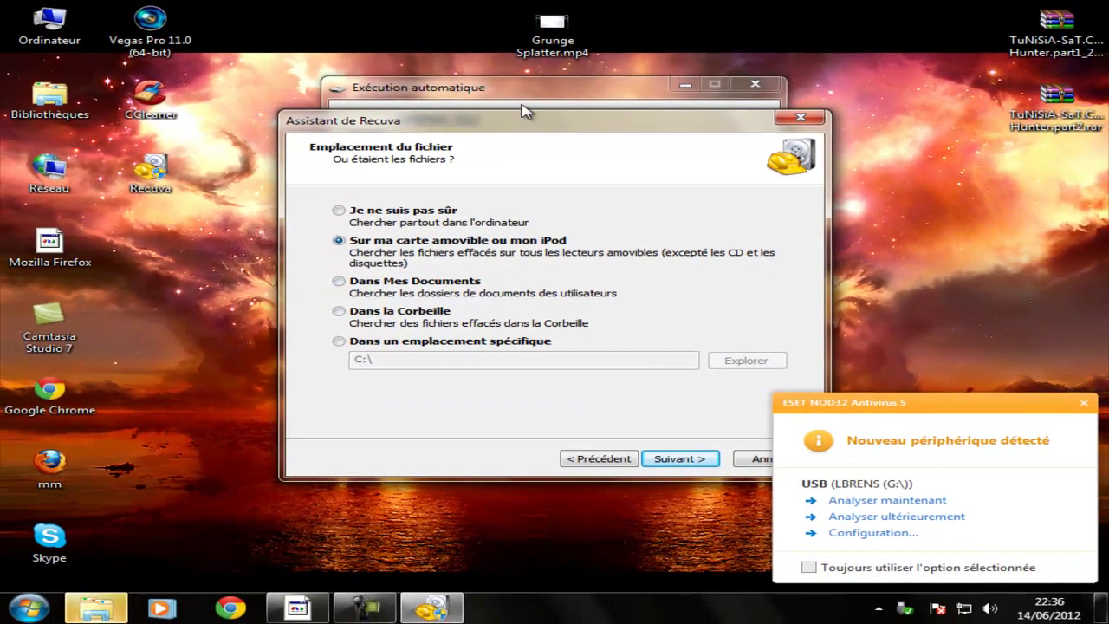
Open the USB drive (G:) and permanently delete the pictures 1 (1).jpg and 2.jpg.
{"action": "left_click", "coordinate": [472, 265]}
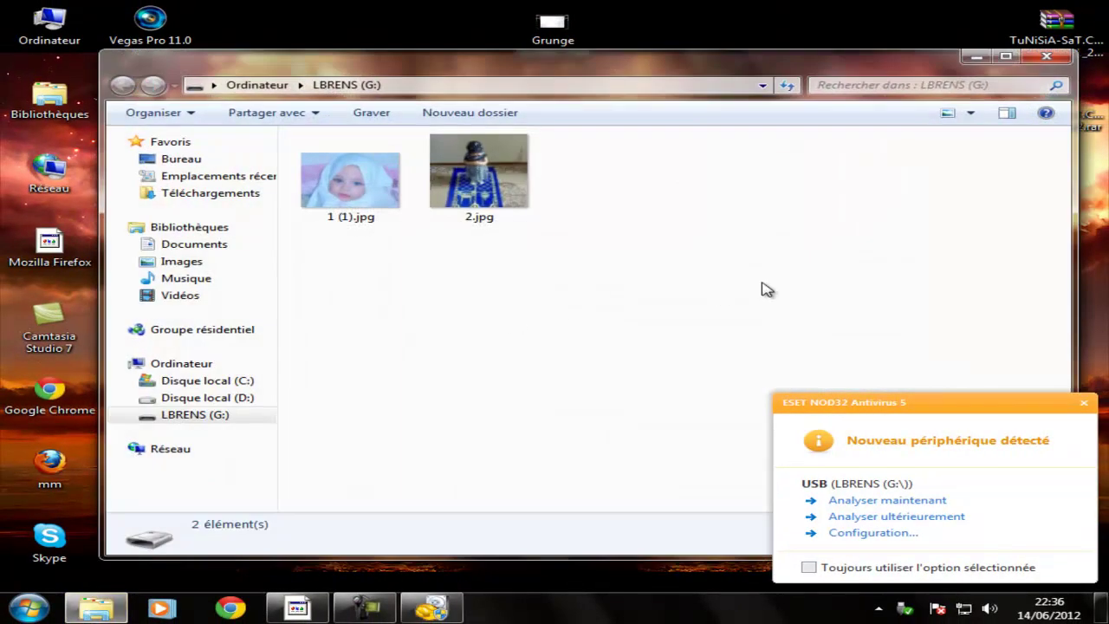
{"action": "left_click_drag", "start_coordinate": [797, 275], "coordinate": [334, 148]}
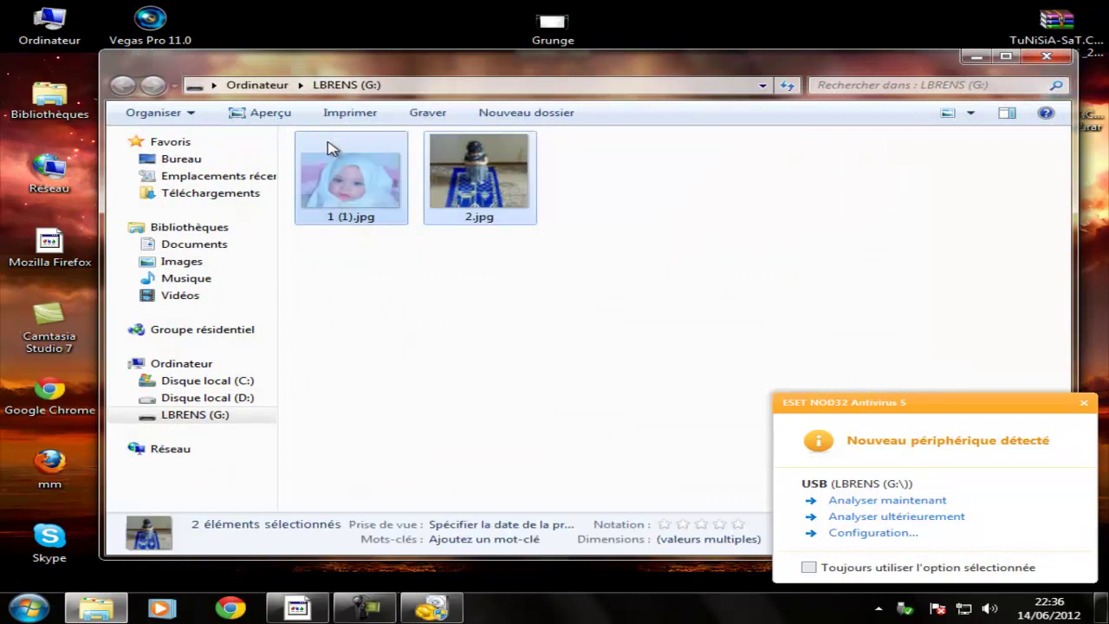
{"action": "left_click_drag", "start_coordinate": [777, 304], "coordinate": [377, 180]}
{"action": "left_click_drag", "start_coordinate": [738, 325], "coordinate": [342, 149]}
{"action": "key", "text": "Delete"}
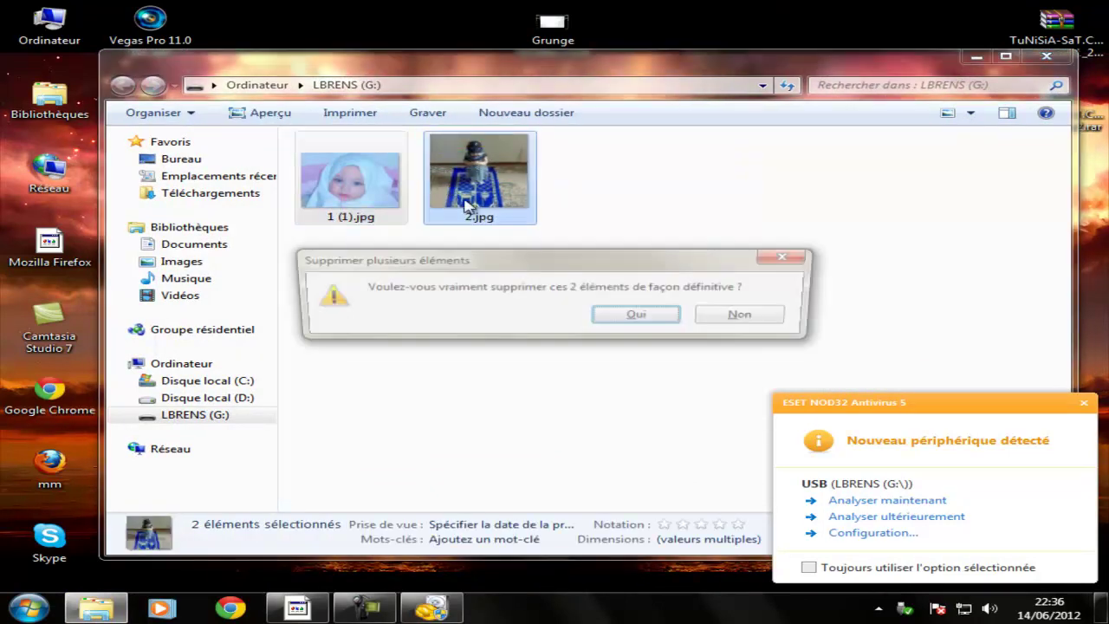
{"action": "left_click", "coordinate": [632, 316]}
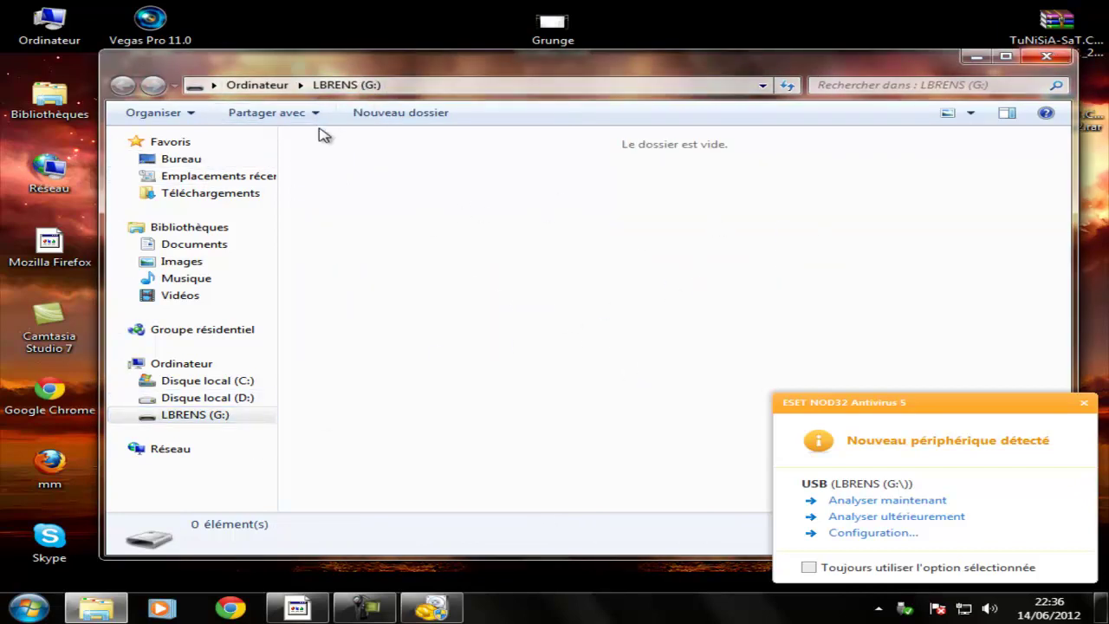
Return to the Recuva wizard and start the search on removable media without deep analysis.
{"action": "left_click", "coordinate": [260, 84]}
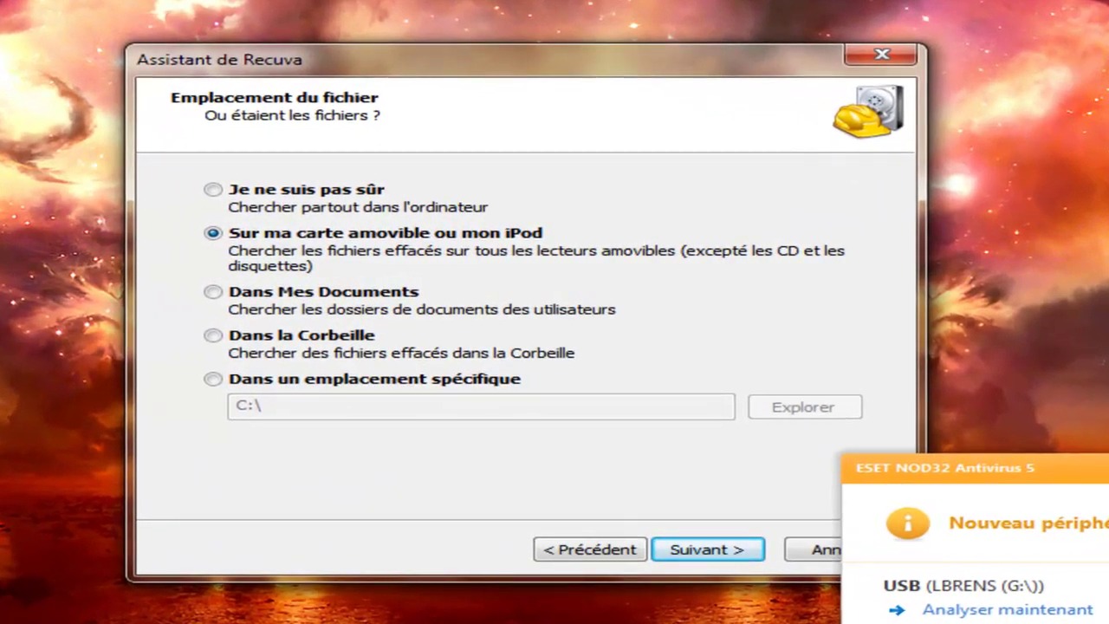
{"action": "left_click", "coordinate": [747, 552]}
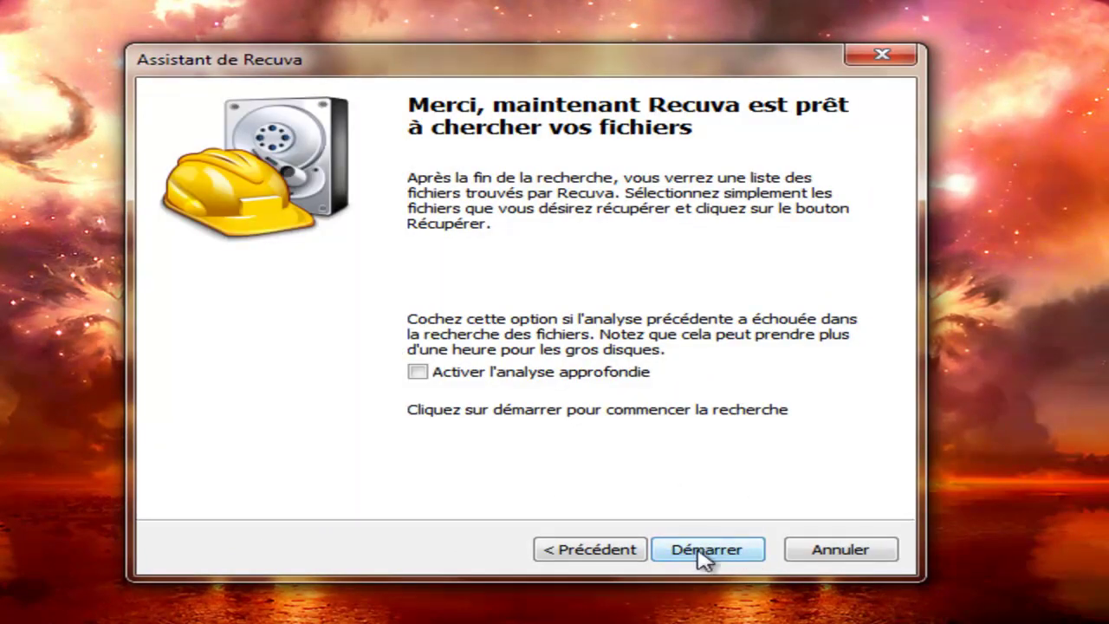
{"action": "left_click", "coordinate": [706, 549]}
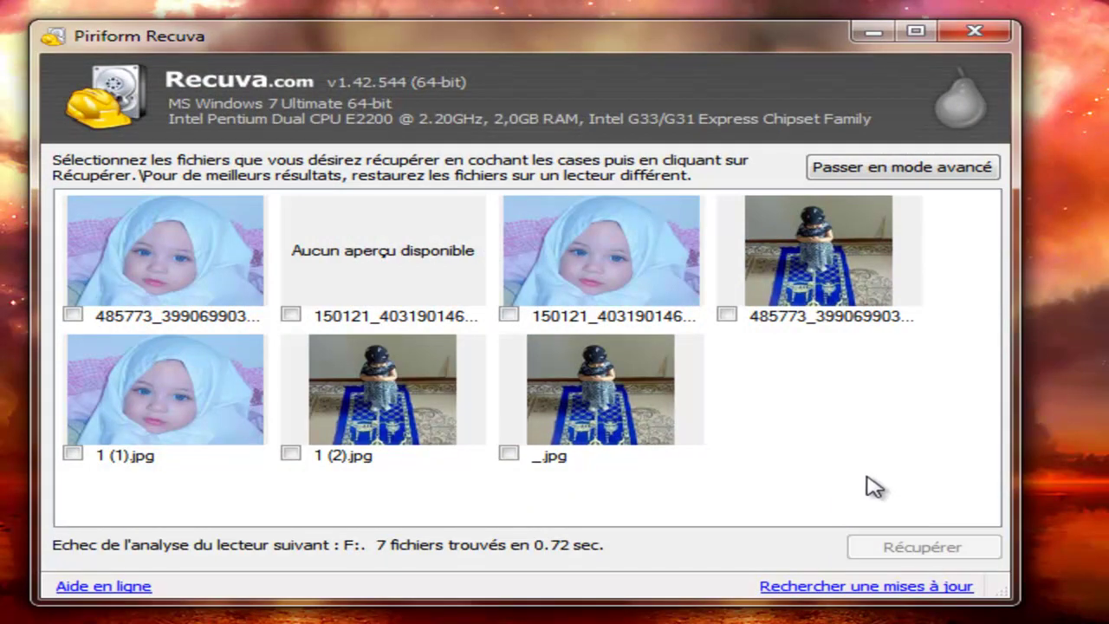
Mark two found pictures for recovery: the previewable 150121_403190146... and the 485773_399069903... showing the blue prayer rug.
{"action": "left_click_drag", "start_coordinate": [901, 474], "coordinate": [186, 264]}
{"action": "left_click", "coordinate": [733, 372]}
{"action": "left_click", "coordinate": [728, 316]}
{"action": "left_click", "coordinate": [508, 321]}
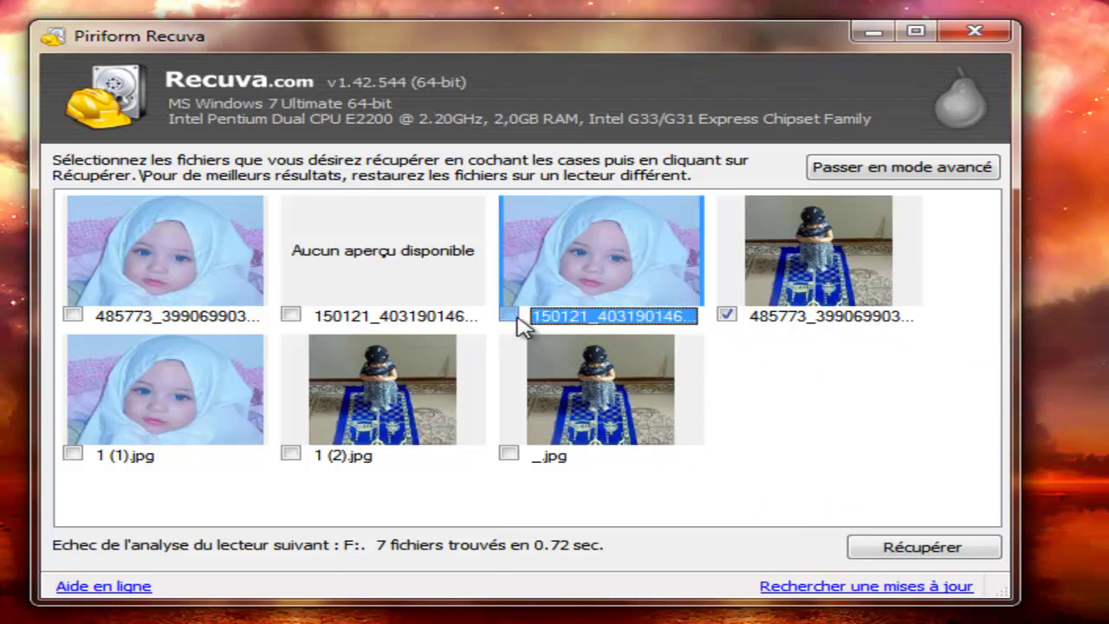
{"action": "left_click", "coordinate": [679, 348]}
{"action": "left_click", "coordinate": [782, 359]}
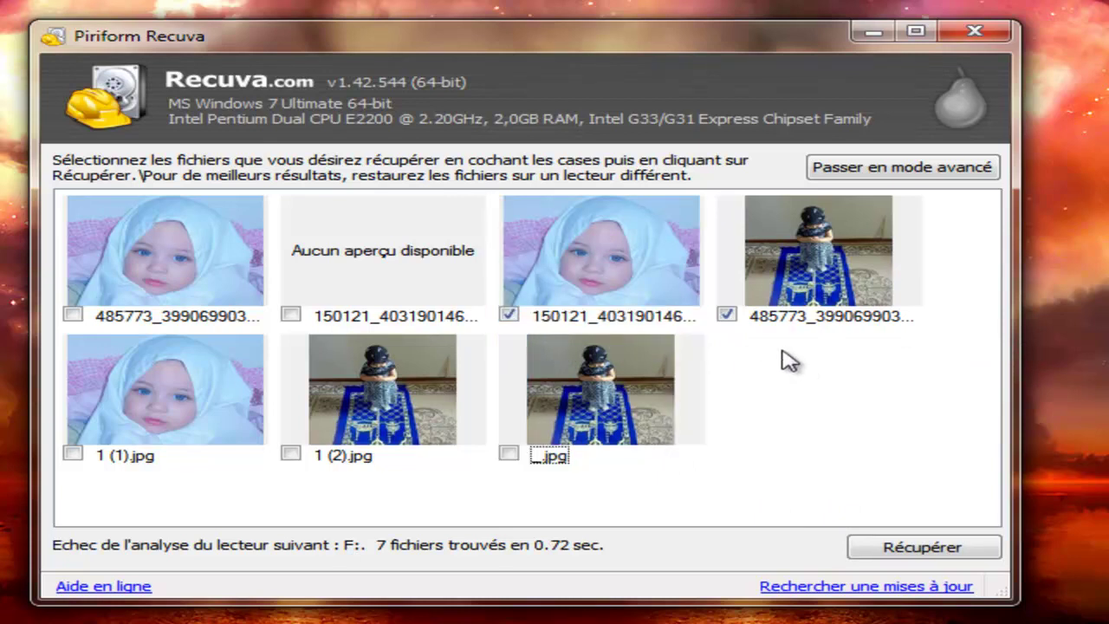
Recover the marked pictures to the desktop (Bureau) and dismiss the recovery confirmation.
{"action": "left_click", "coordinate": [909, 555]}
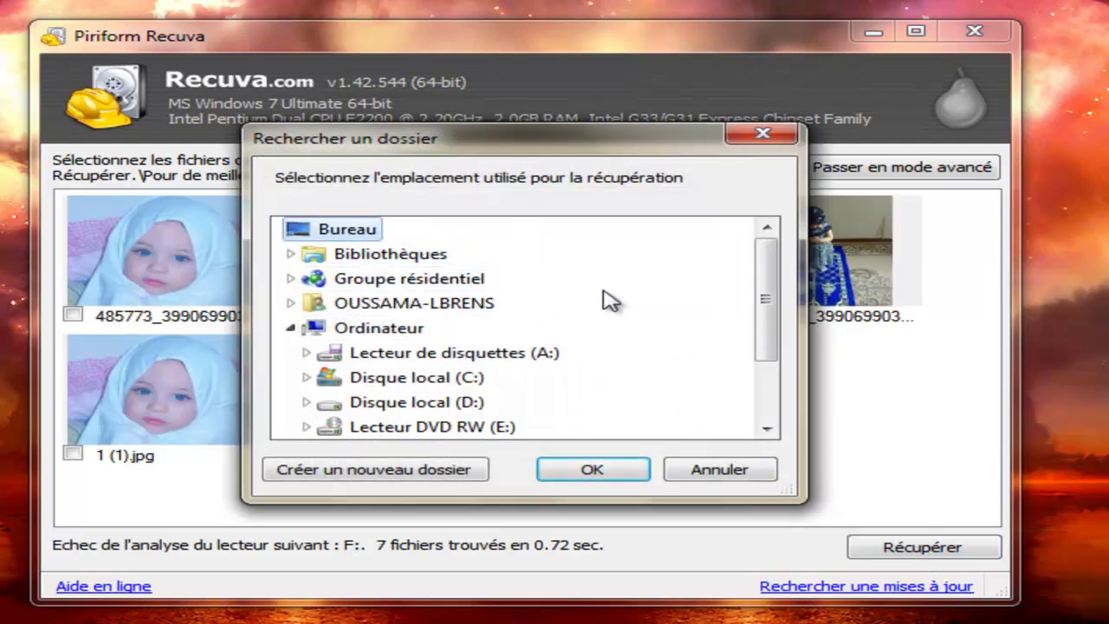
{"action": "left_click", "coordinate": [636, 466]}
{"action": "left_click", "coordinate": [617, 351]}
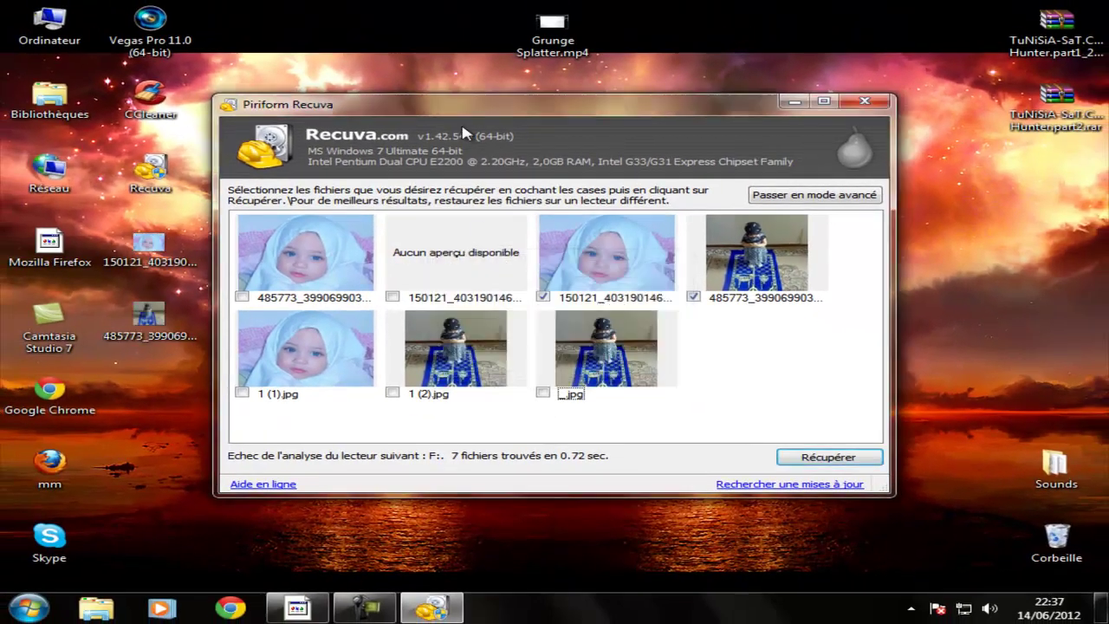
Move the two recovered pictures to a clear area of the desktop and view both in the Windows photo viewer.
{"action": "left_click_drag", "start_coordinate": [473, 104], "coordinate": [649, 84]}
{"action": "left_click_drag", "start_coordinate": [230, 224], "coordinate": [113, 378]}
{"action": "left_click_drag", "start_coordinate": [154, 260], "coordinate": [255, 260]}
{"action": "double_click", "coordinate": [256, 260]}
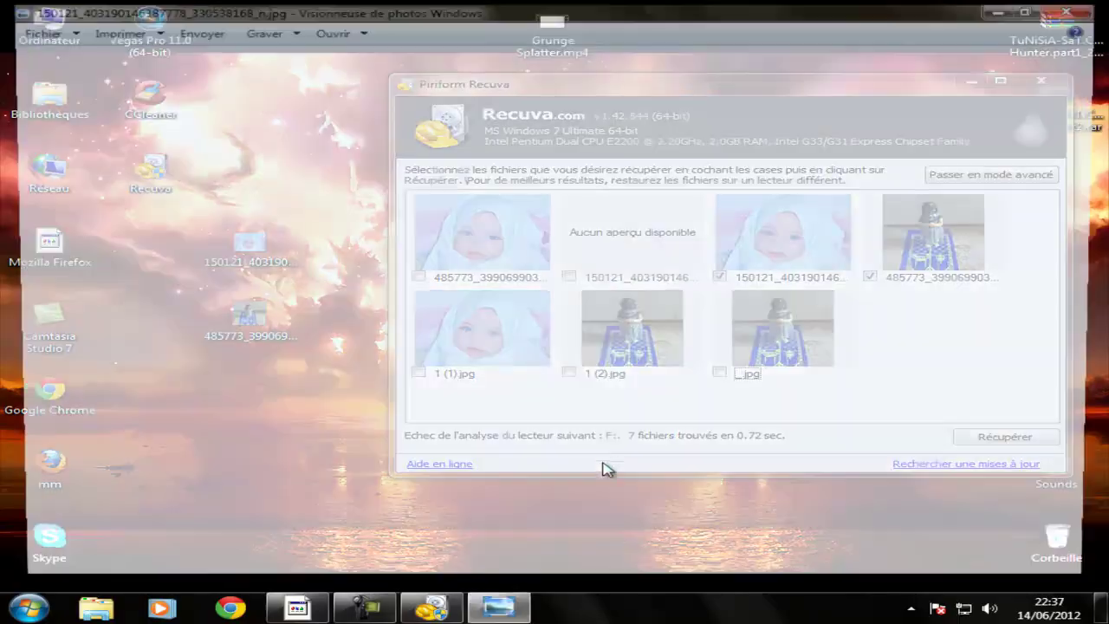
{"action": "left_click", "coordinate": [625, 574]}
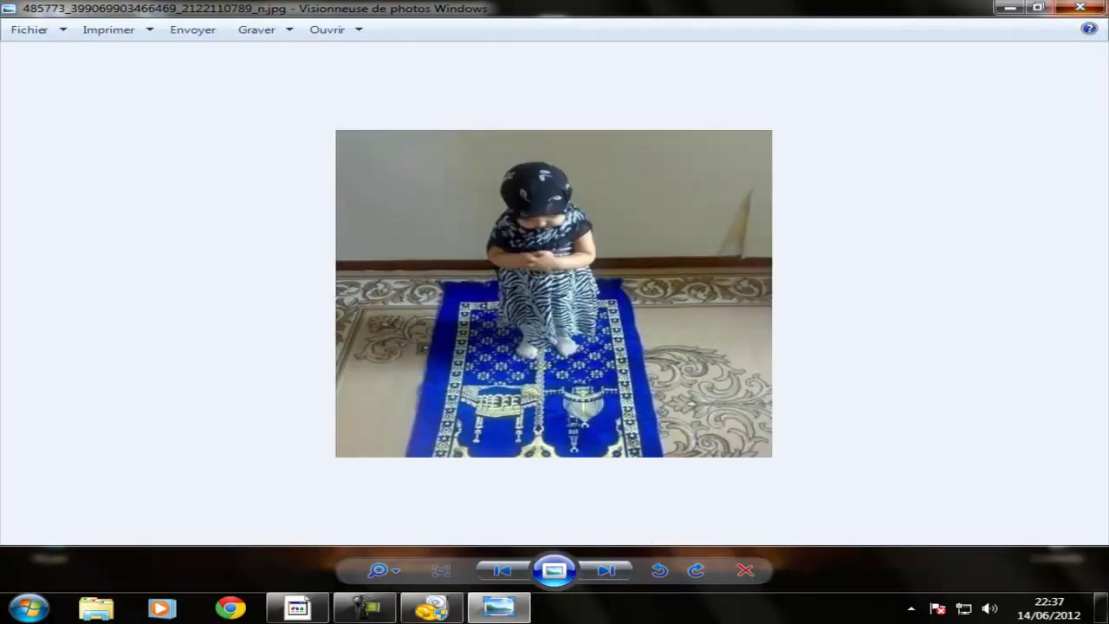
{"action": "left_click", "coordinate": [1079, 8]}
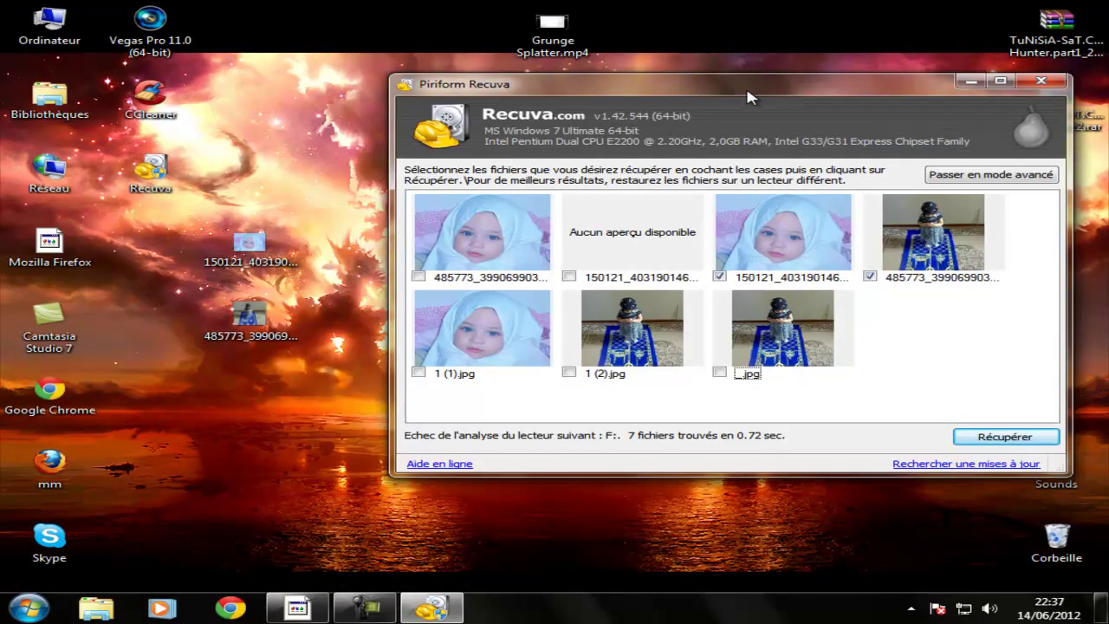
Restart Recuva, enable Ne pas afficher cet assistant au démarrage on the wizard's welcome page and cancel the wizard.
{"action": "left_click_drag", "start_coordinate": [751, 98], "coordinate": [628, 120]}
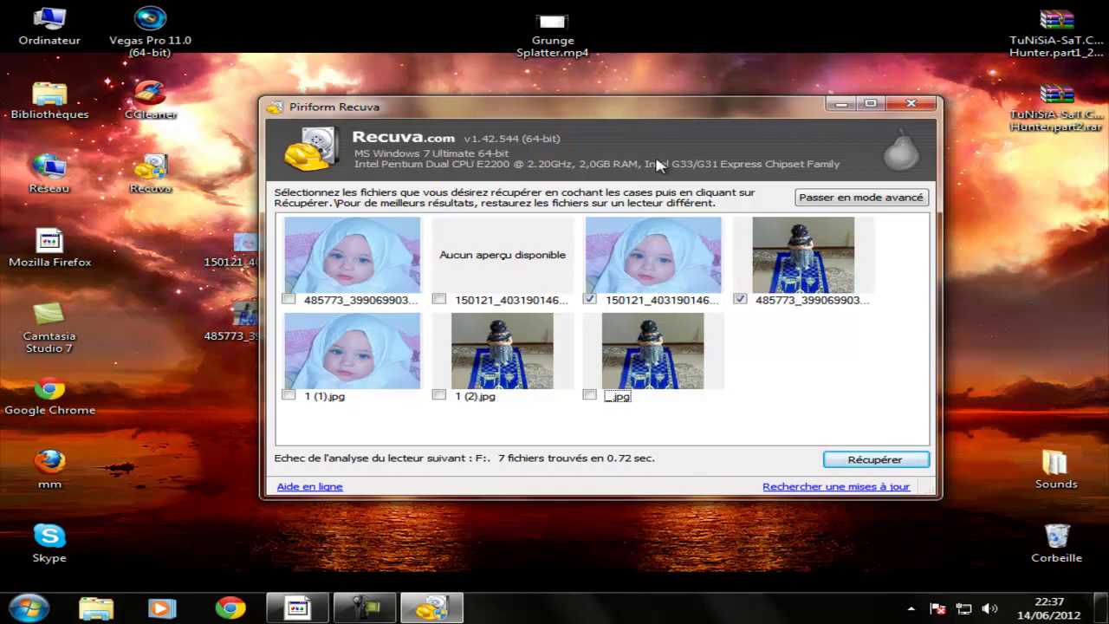
{"action": "left_click", "coordinate": [911, 103]}
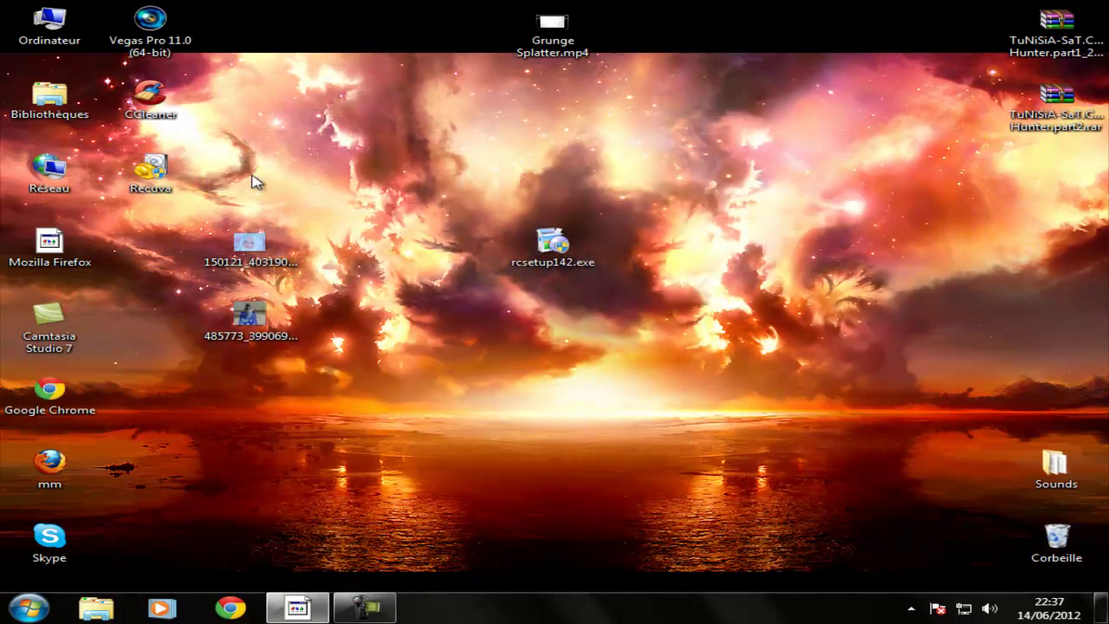
{"action": "double_click", "coordinate": [152, 174]}
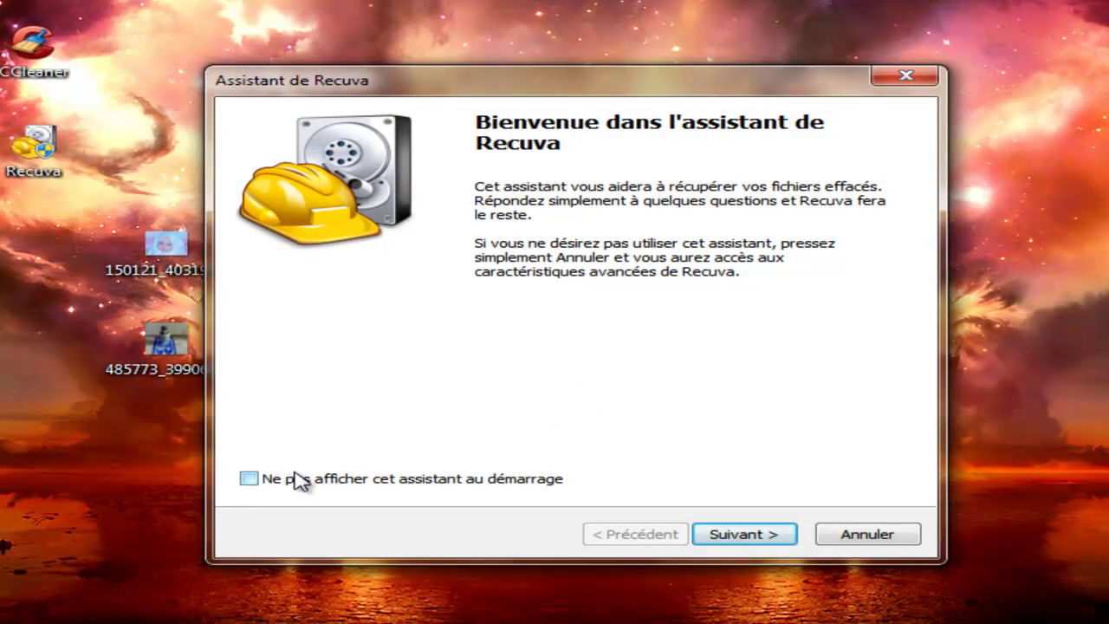
{"action": "left_click", "coordinate": [299, 479]}
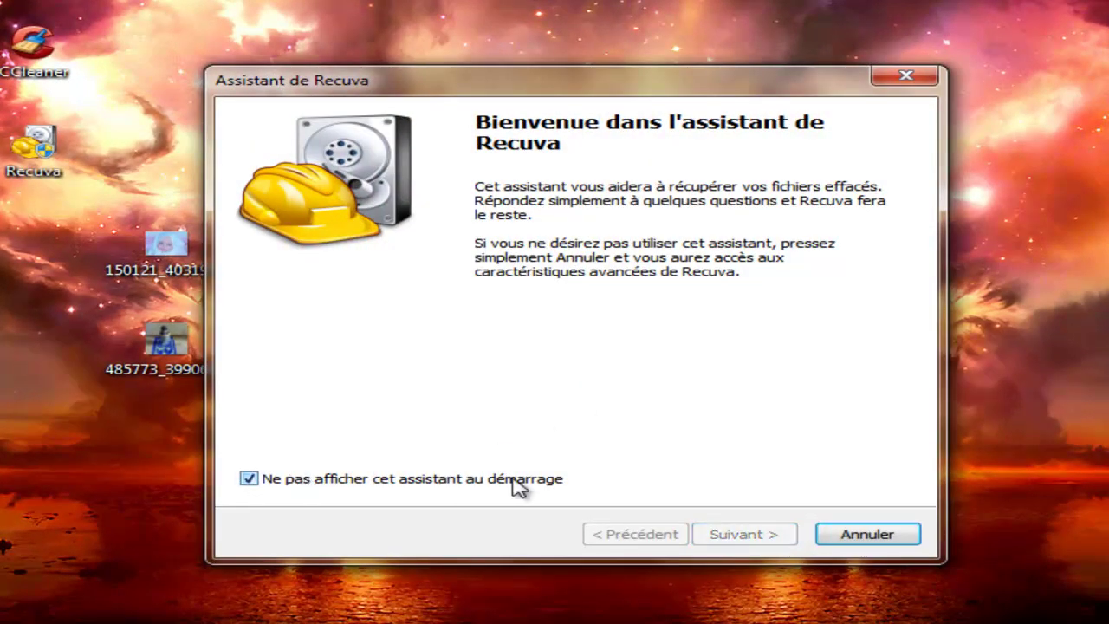
{"action": "left_click", "coordinate": [849, 537]}
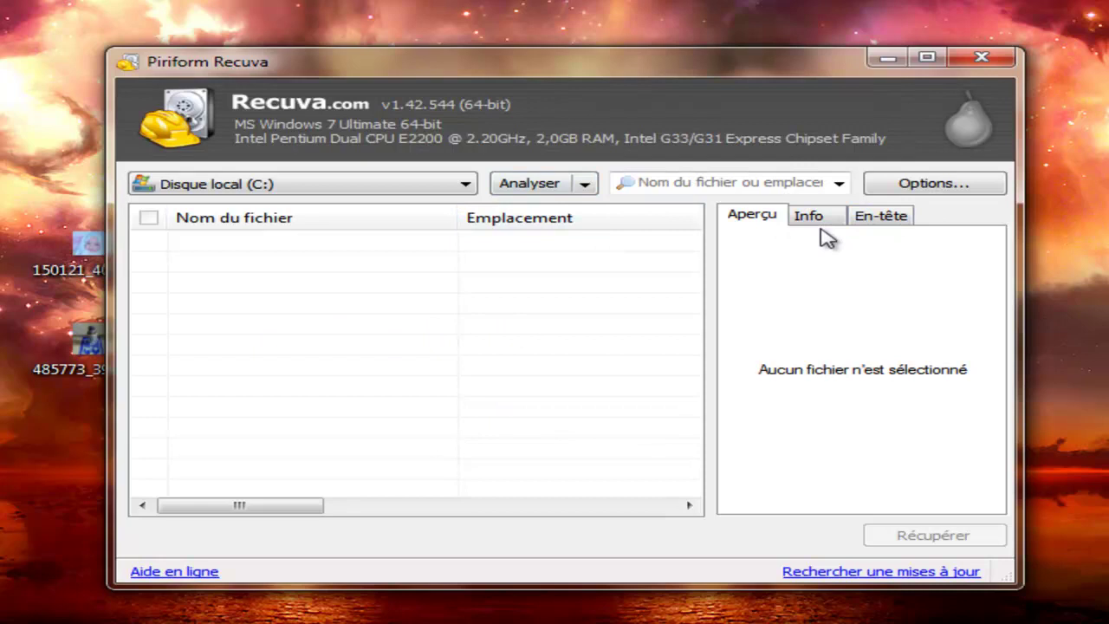
Enable deep analysis (Analyse approfondie) in Recuva's scan options.
{"action": "left_click", "coordinate": [915, 186]}
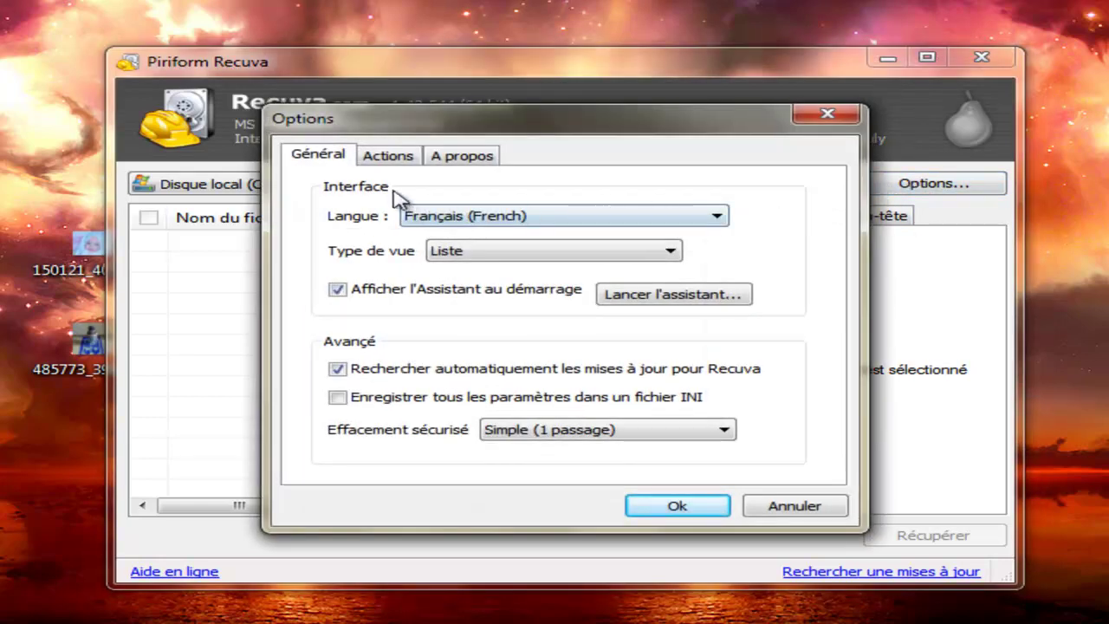
{"action": "left_click", "coordinate": [396, 163]}
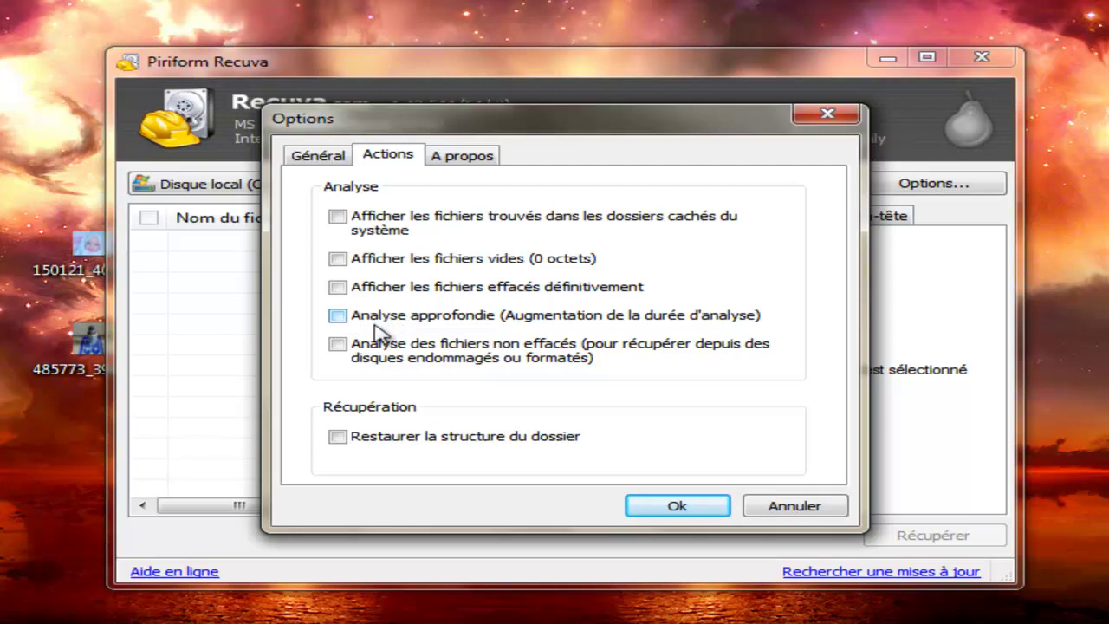
{"action": "left_click", "coordinate": [337, 316]}
{"action": "left_click", "coordinate": [679, 509]}
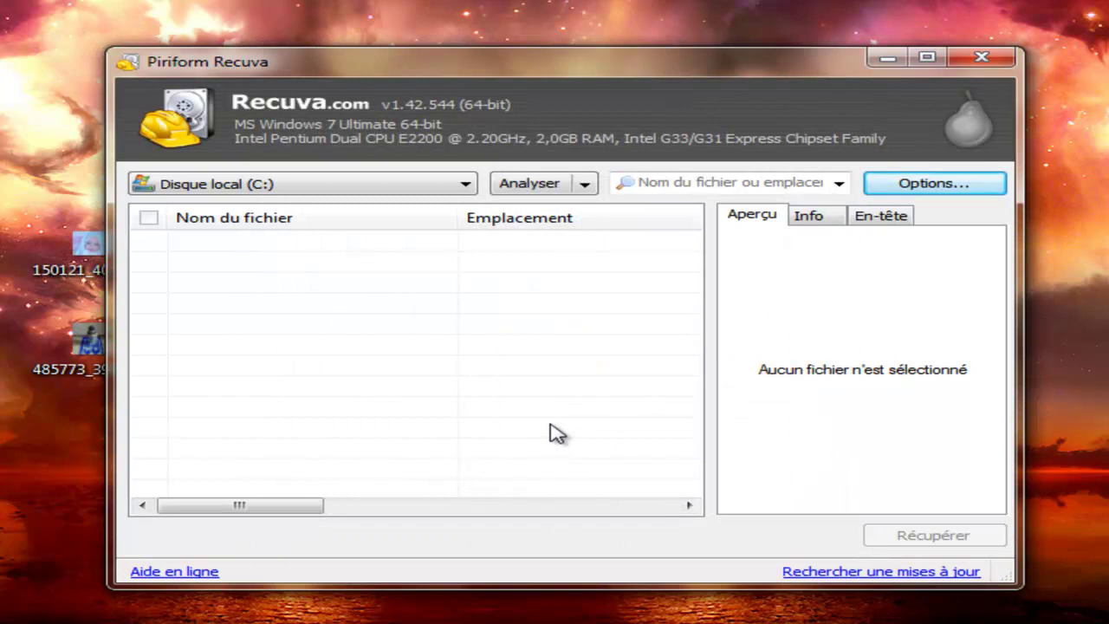
{"action": "left_click_drag", "start_coordinate": [539, 75], "coordinate": [512, 73]}
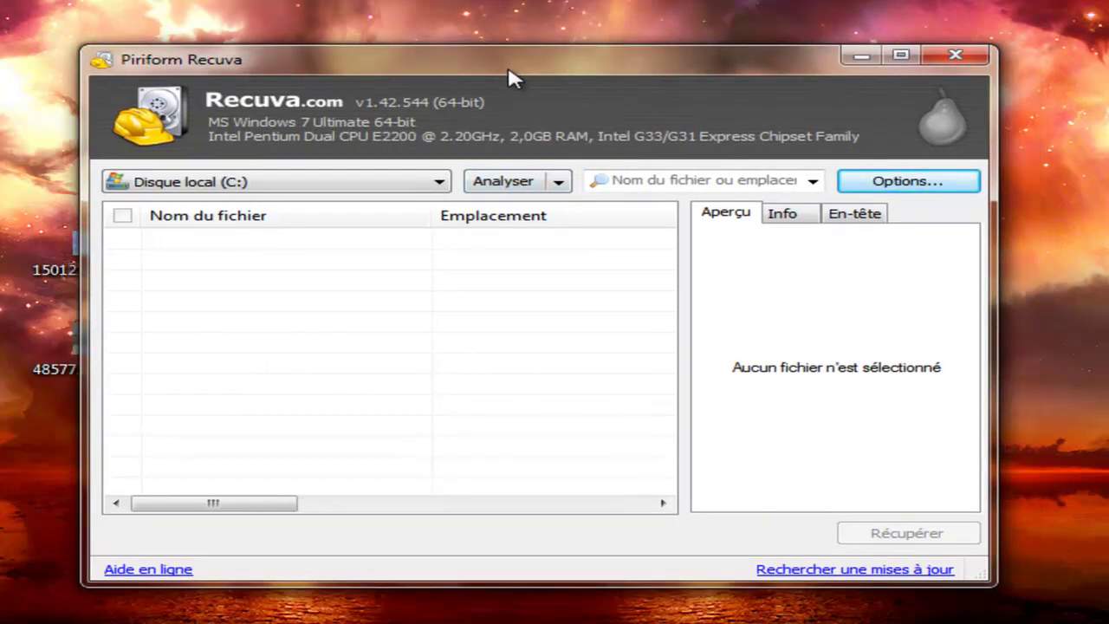
{"action": "left_click", "coordinate": [813, 181]}
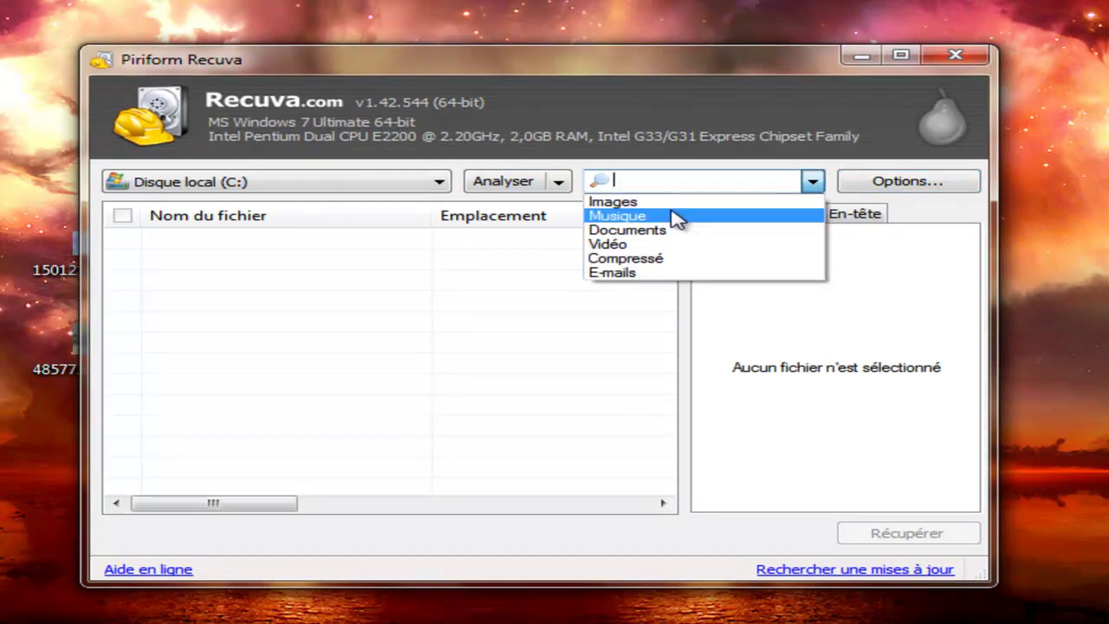
{"action": "left_click", "coordinate": [638, 310]}
{"action": "left_click", "coordinate": [364, 187]}
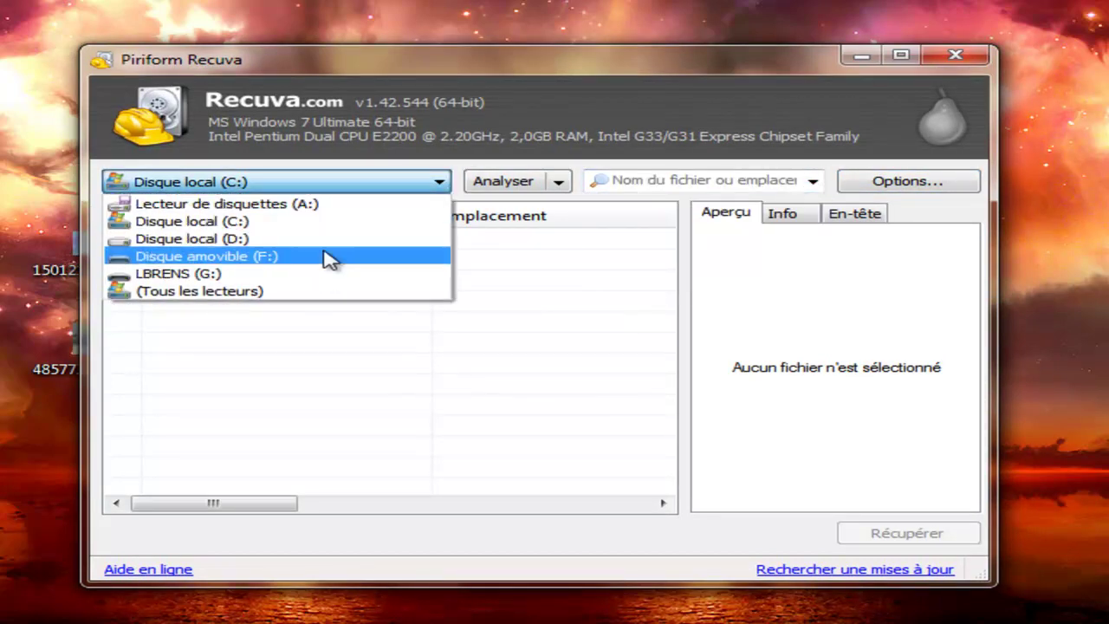
{"action": "left_click", "coordinate": [524, 296]}
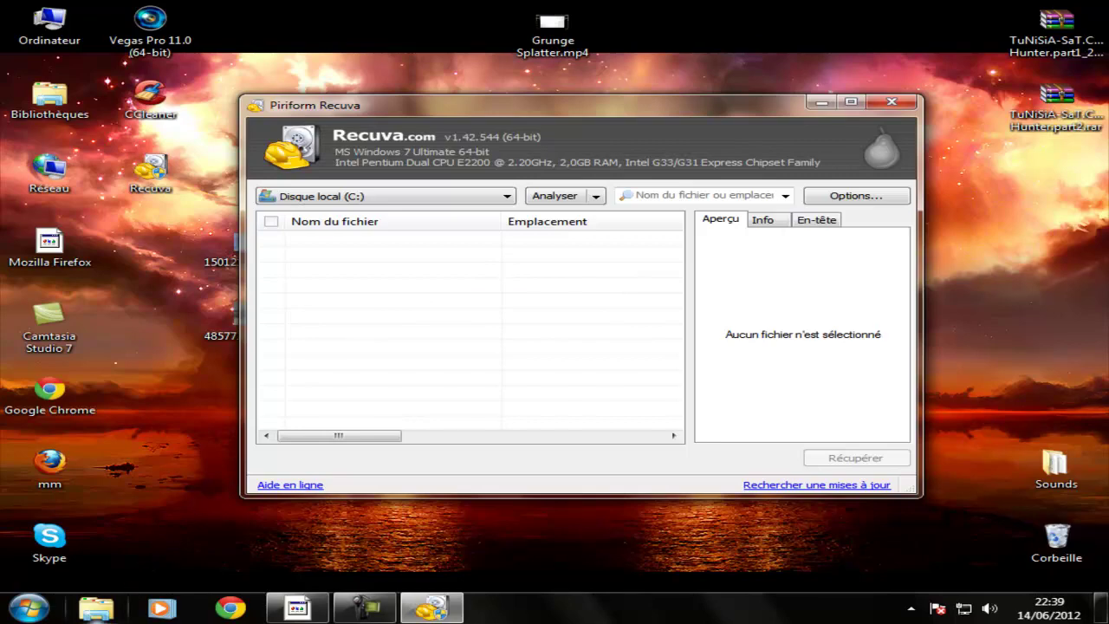
Quick-format the USB drive (G:) from the Windows computer view as FAT32 with 4096-byte allocation units, and return to Recuva.
{"action": "left_click", "coordinate": [29, 608]}
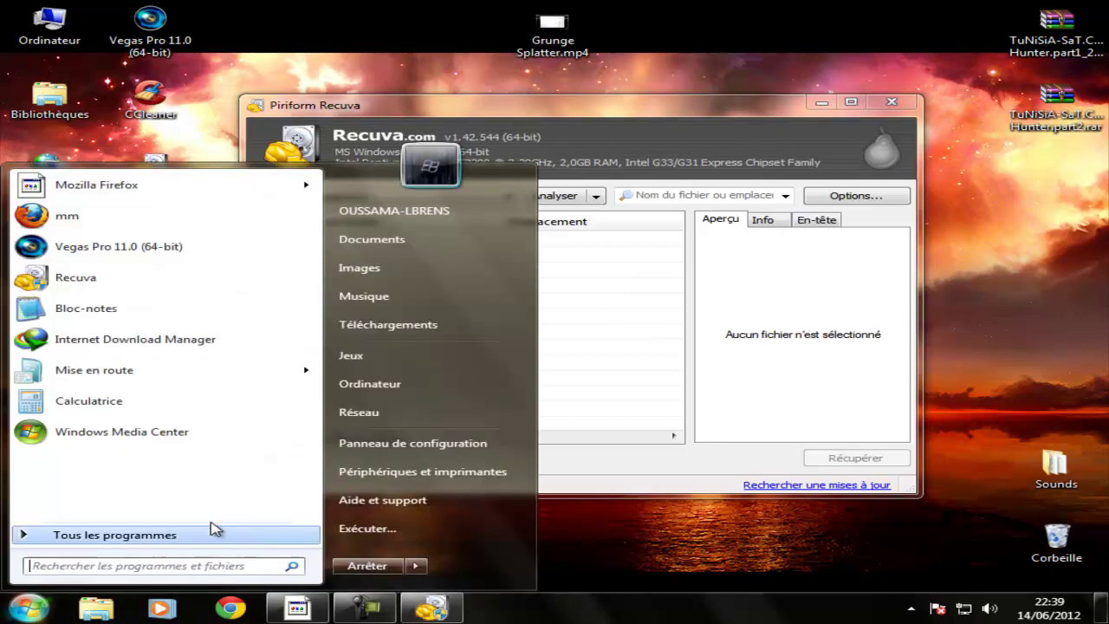
{"action": "left_click", "coordinate": [379, 391]}
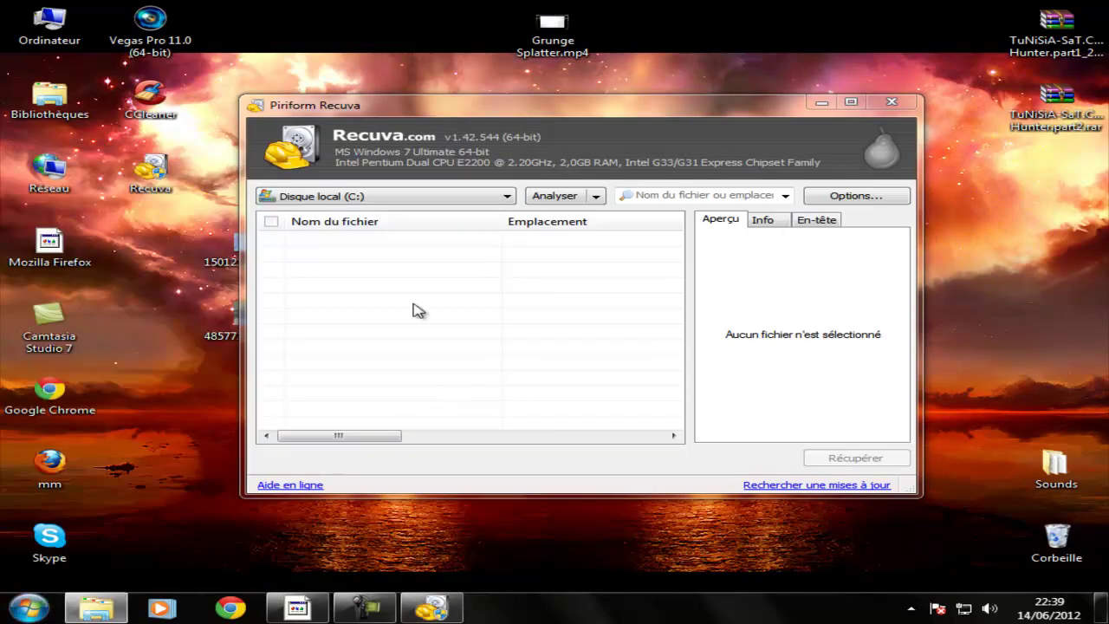
{"action": "right_click", "coordinate": [656, 303]}
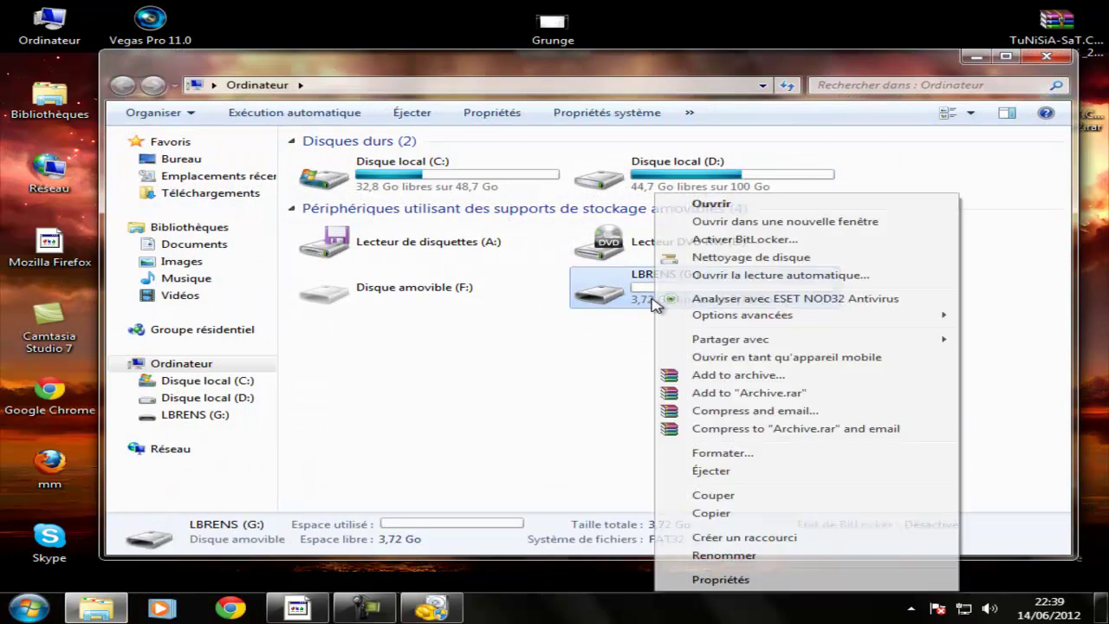
{"action": "left_click", "coordinate": [723, 452]}
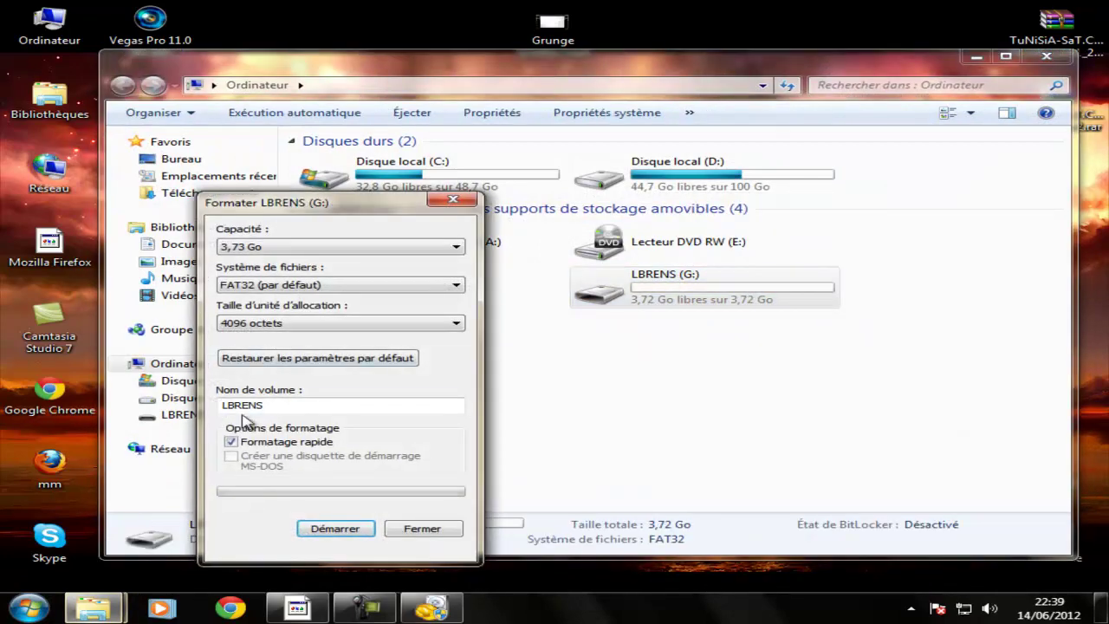
{"action": "left_click", "coordinate": [336, 529]}
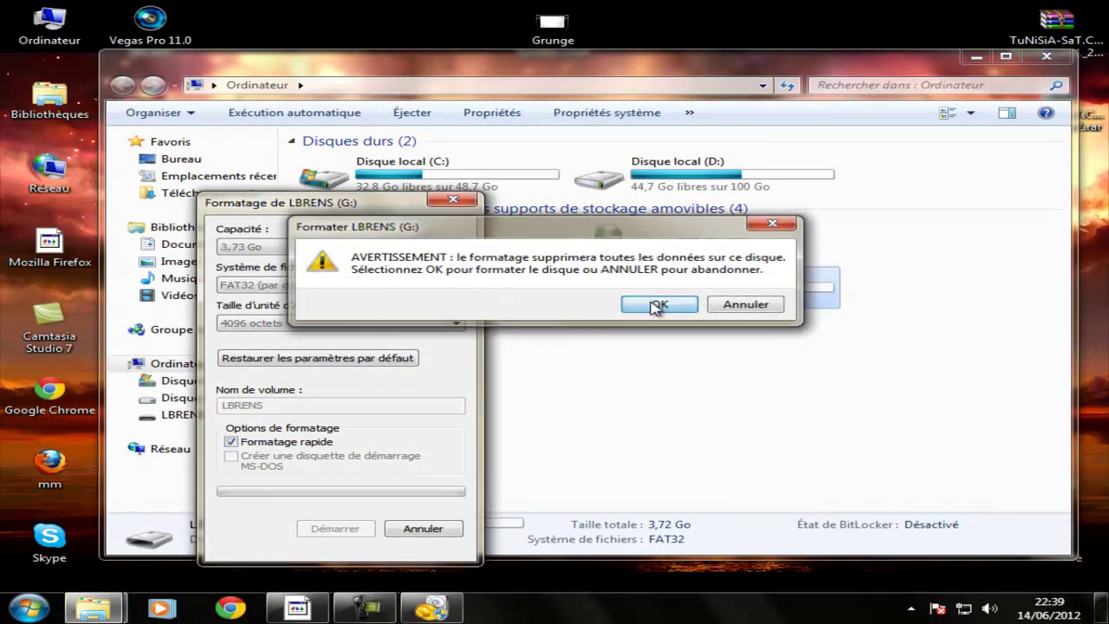
{"action": "left_click", "coordinate": [657, 304]}
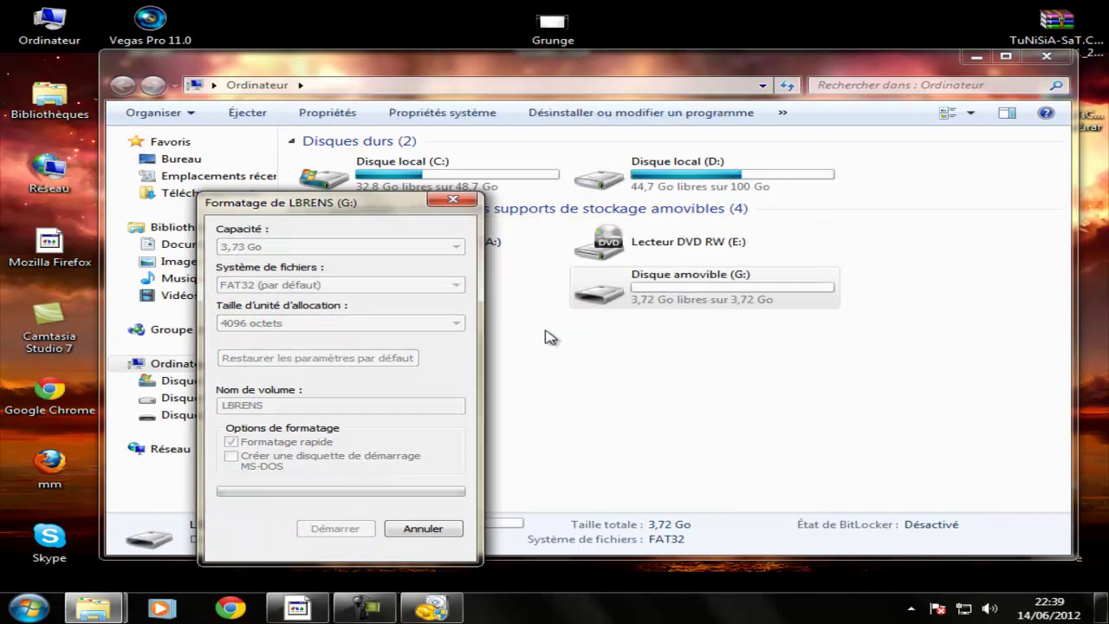
{"action": "left_click", "coordinate": [684, 302]}
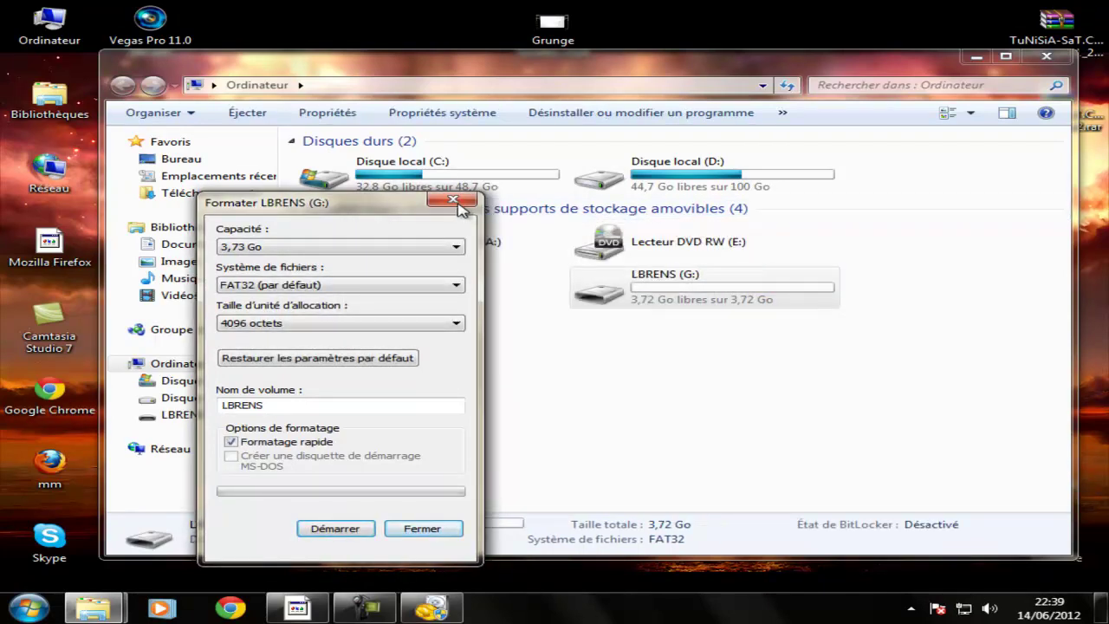
{"action": "left_click", "coordinate": [422, 529]}
{"action": "left_click", "coordinate": [977, 56]}
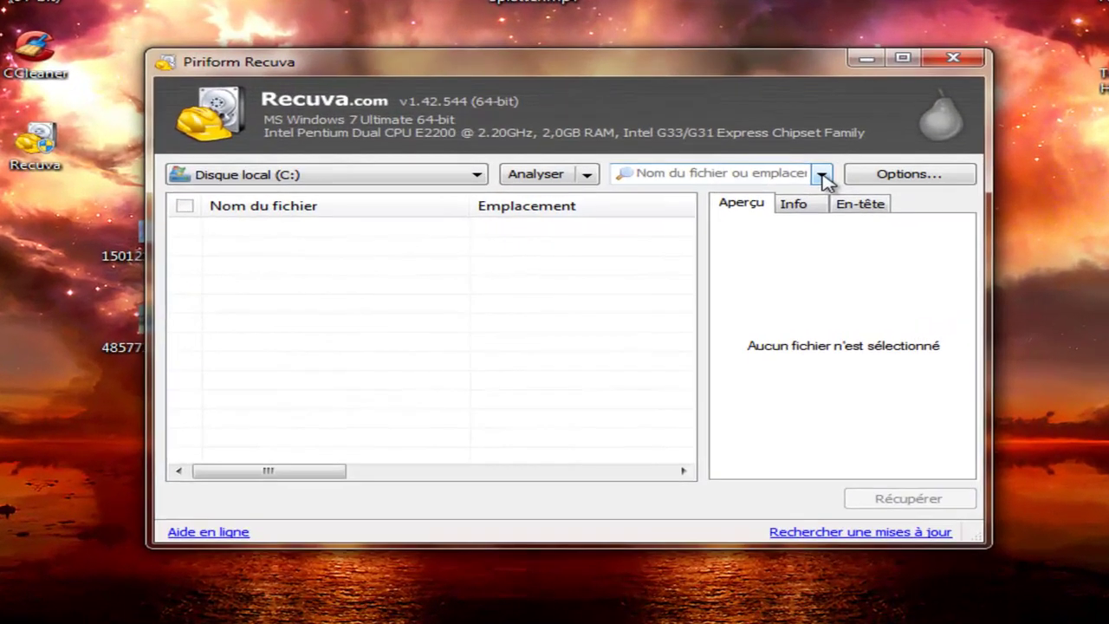
Scan the USB drive (G:) for deleted files, filtering by the Images type.
{"action": "left_click", "coordinate": [794, 189]}
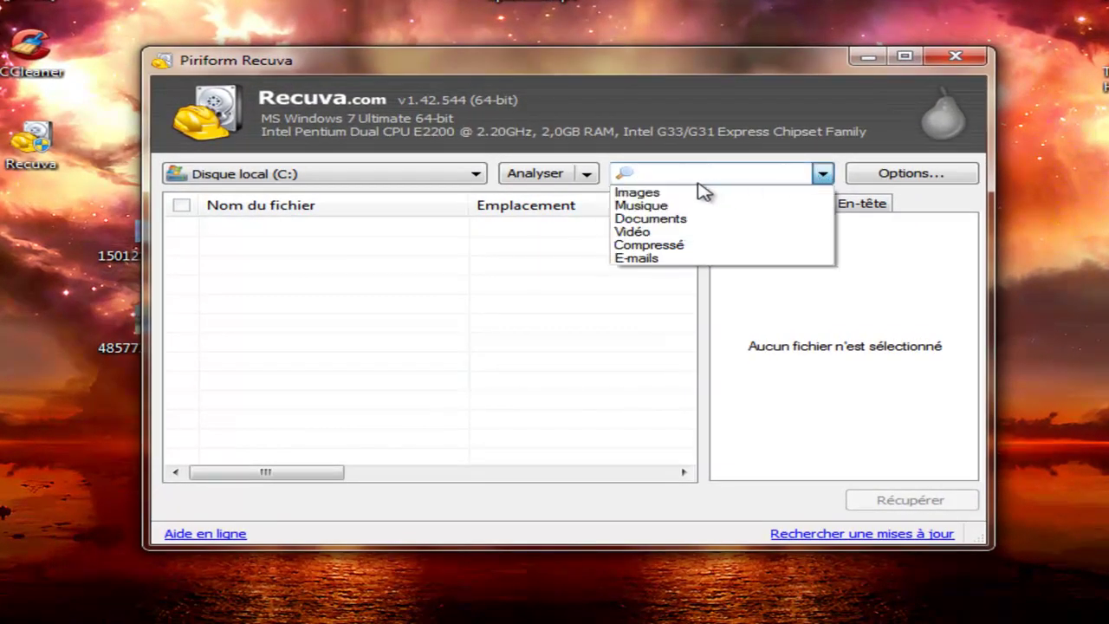
{"action": "left_click", "coordinate": [646, 191]}
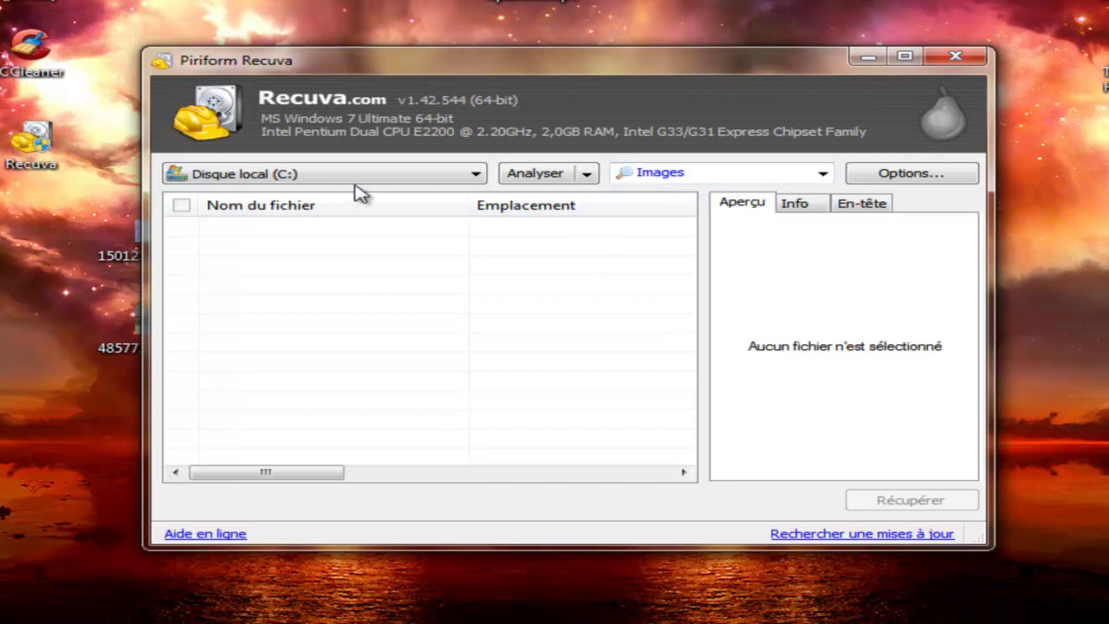
{"action": "left_click", "coordinate": [403, 178]}
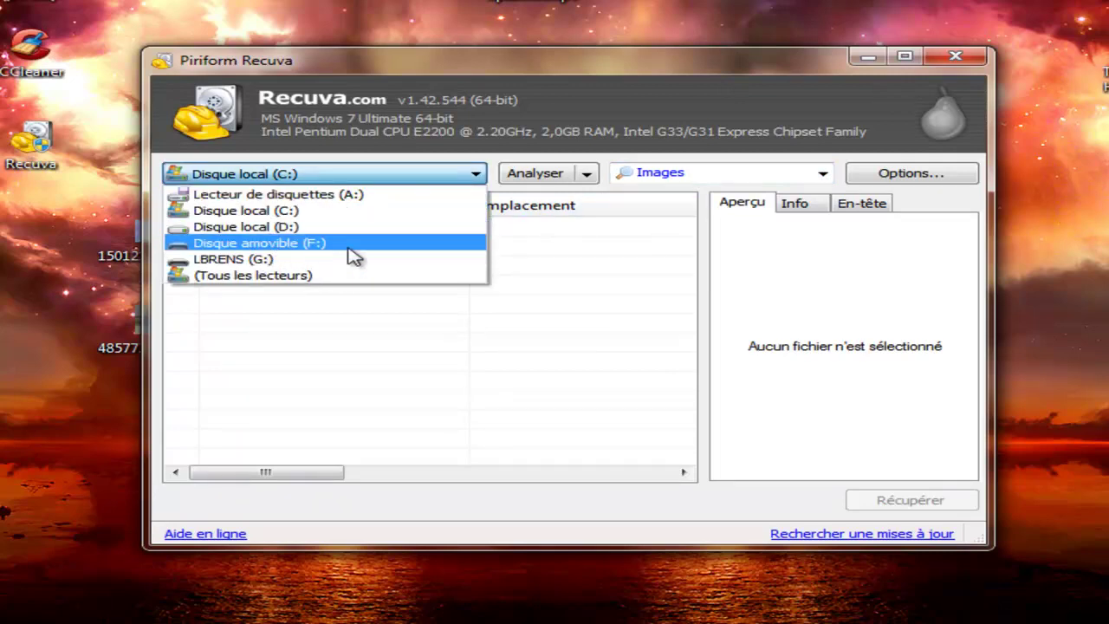
{"action": "left_click", "coordinate": [262, 259]}
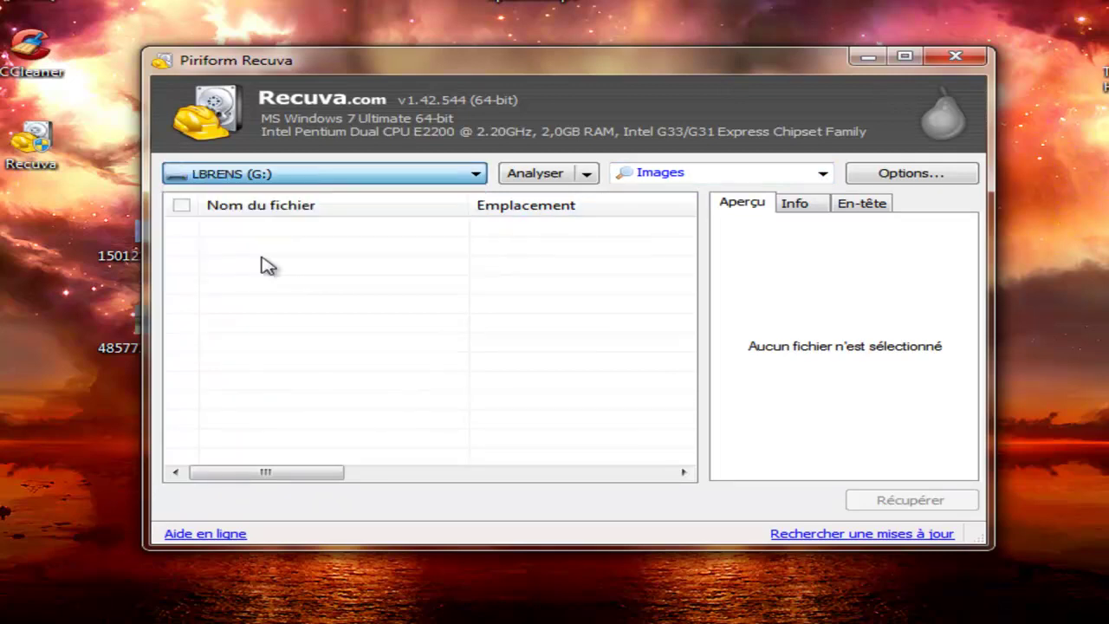
{"action": "left_click", "coordinate": [528, 174]}
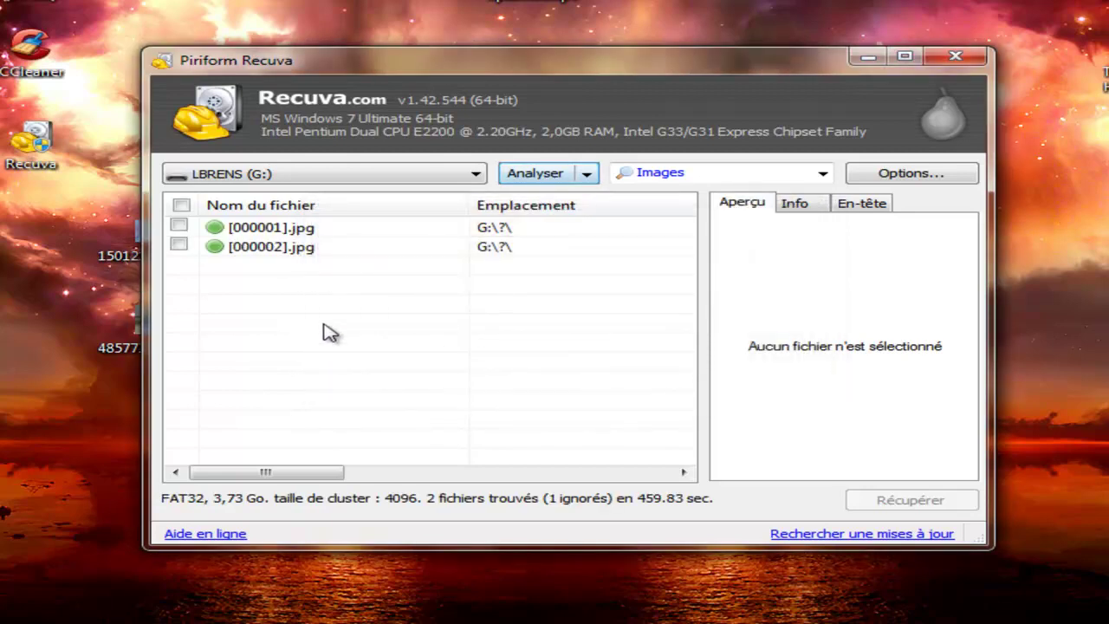
Preview the found pictures [000001].jpg and [000002].jpg.
{"action": "left_click", "coordinate": [265, 228]}
{"action": "left_click", "coordinate": [260, 249]}
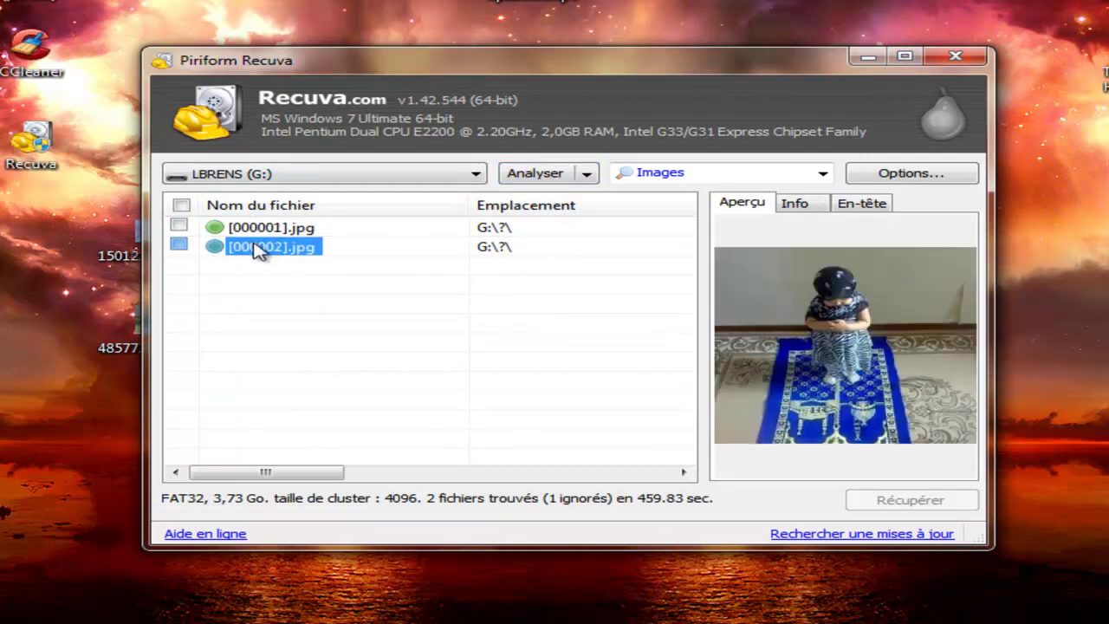
{"action": "left_click", "coordinate": [260, 229]}
{"action": "left_click", "coordinate": [259, 249]}
{"action": "left_click", "coordinate": [264, 298]}
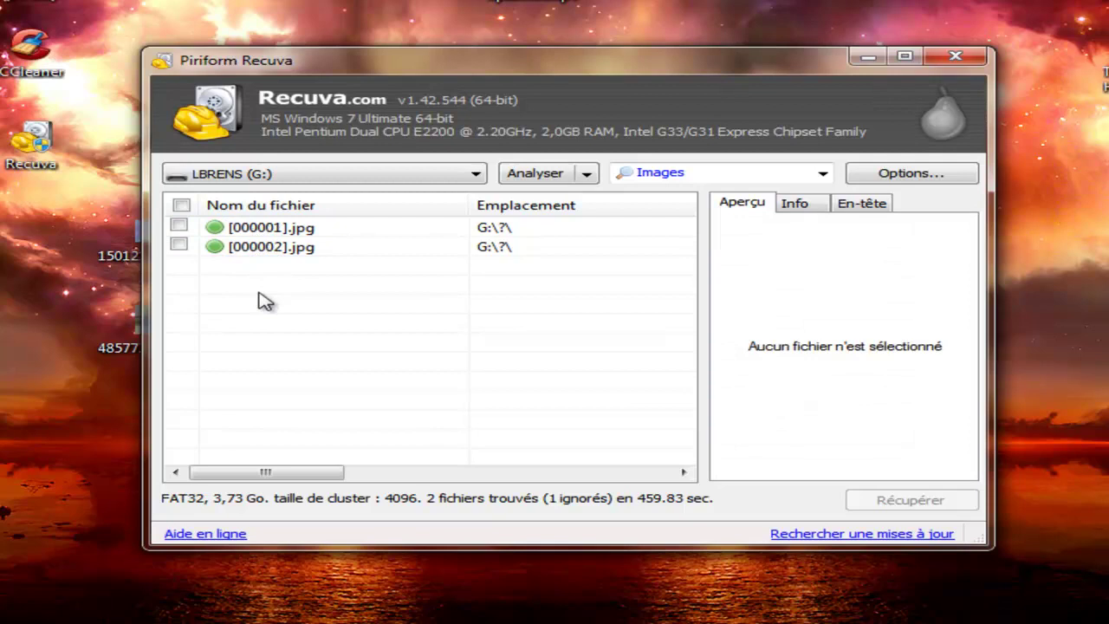
Mark both [000001].jpg and [000002].jpg for recovery.
{"action": "left_click", "coordinate": [218, 248]}
{"action": "left_click", "coordinate": [208, 230]}
{"action": "left_click", "coordinate": [179, 225]}
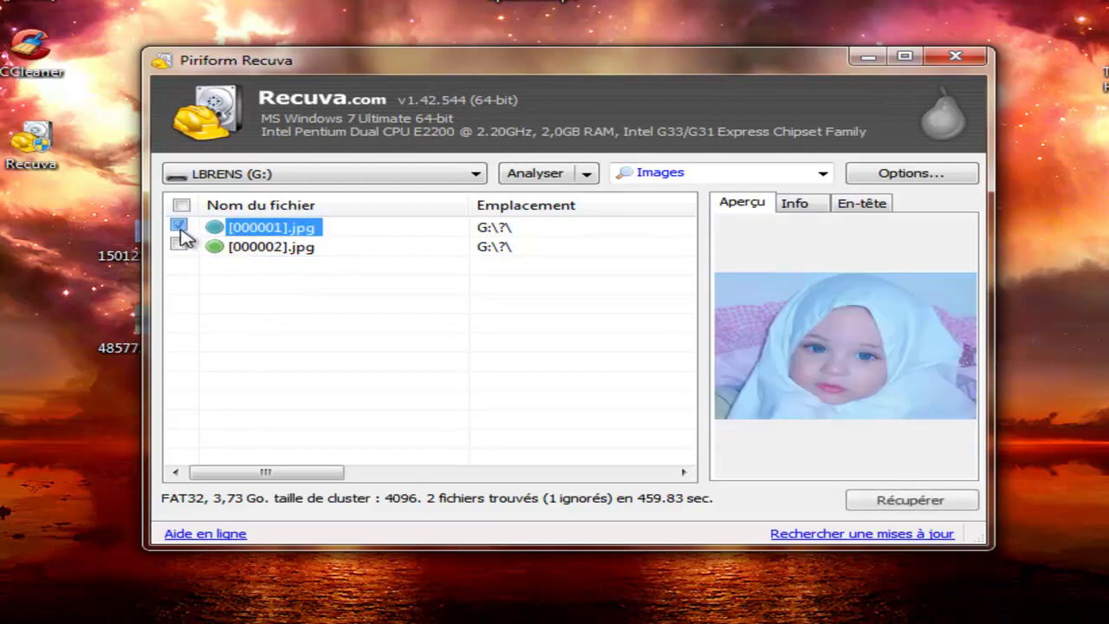
{"action": "left_click", "coordinate": [197, 272]}
{"action": "left_click", "coordinate": [179, 226]}
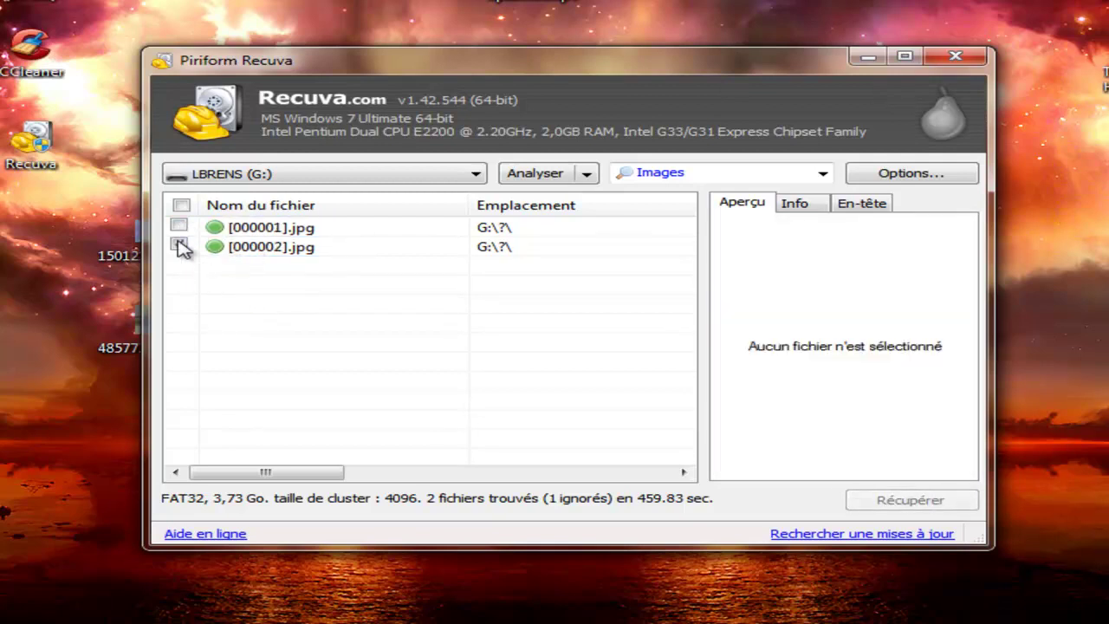
{"action": "left_click", "coordinate": [178, 245]}
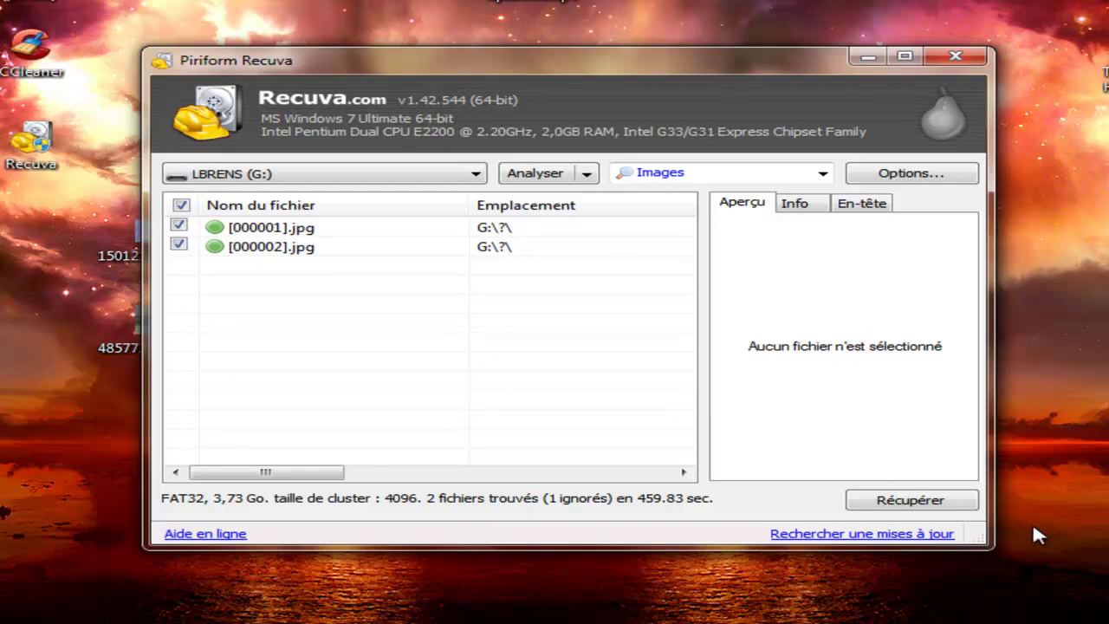
Recover both marked pictures to the desktop (Bureau) and dismiss the completion message.
{"action": "left_click", "coordinate": [879, 502]}
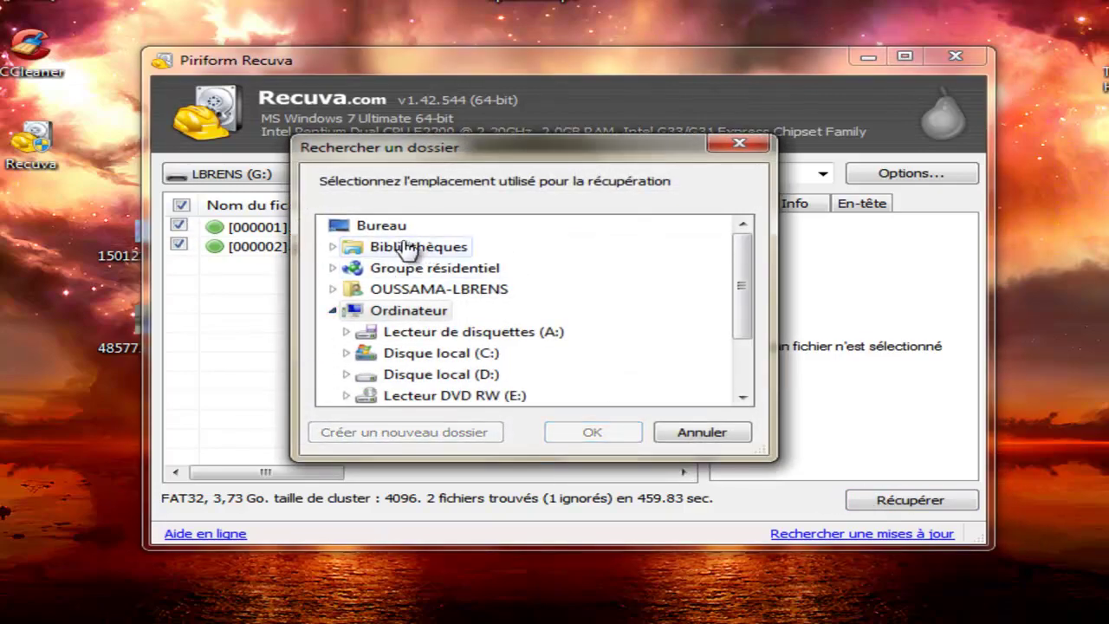
{"action": "left_click", "coordinate": [389, 236]}
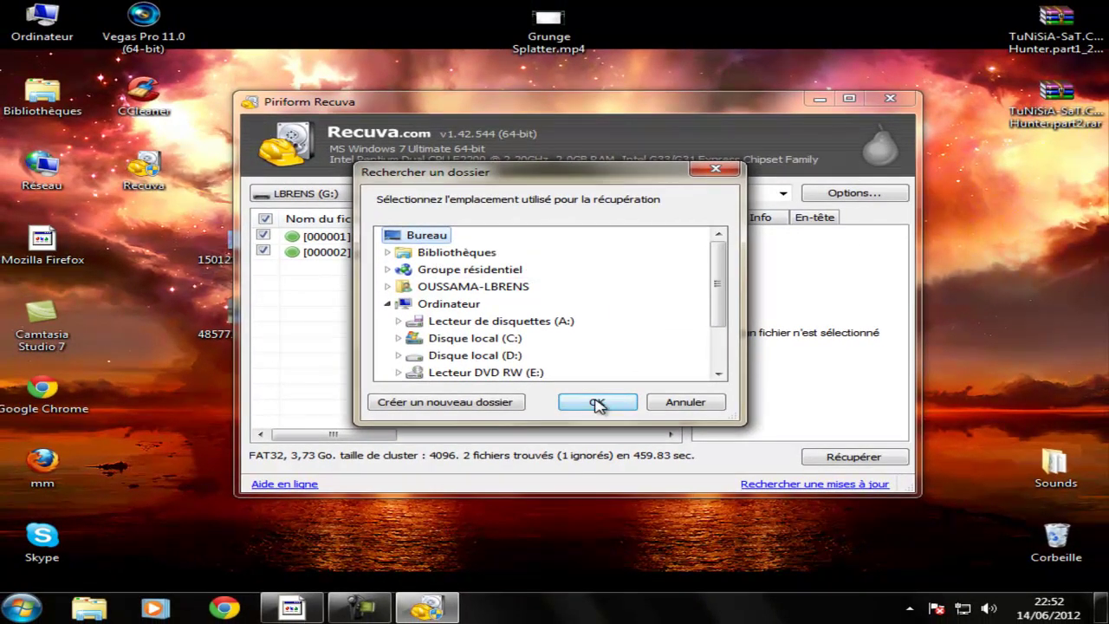
{"action": "left_click", "coordinate": [593, 432]}
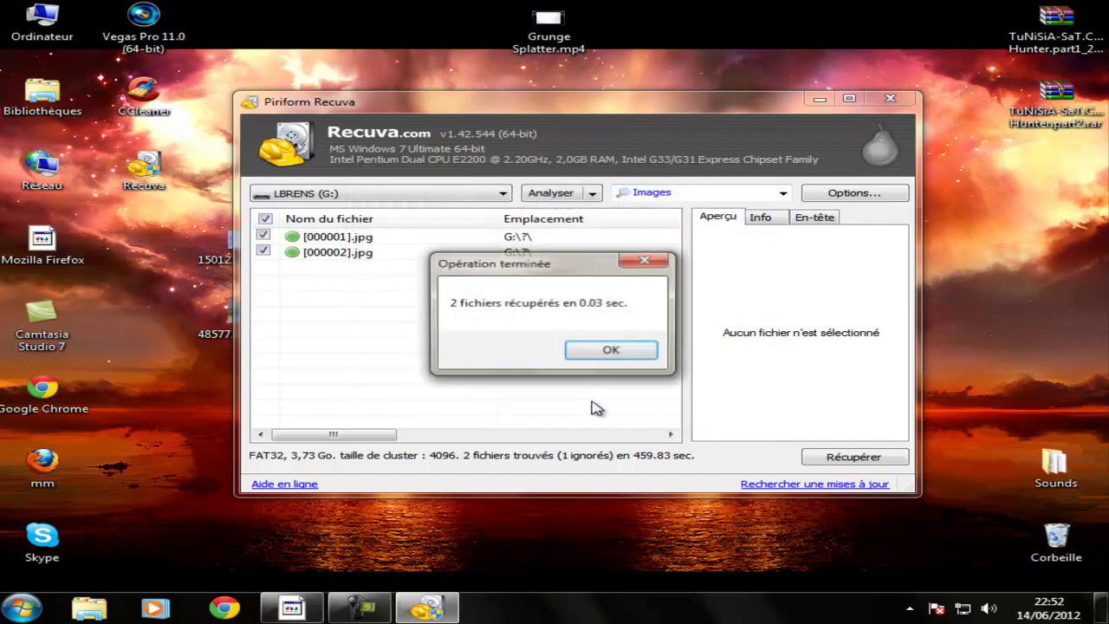
{"action": "left_click", "coordinate": [604, 349]}
Move the Recuva window aside and place the recovered [000002].jpg and [000001].jpg lower on the desktop, below the Recuva shortcut.
{"action": "left_click_drag", "start_coordinate": [375, 110], "coordinate": [607, 114]}
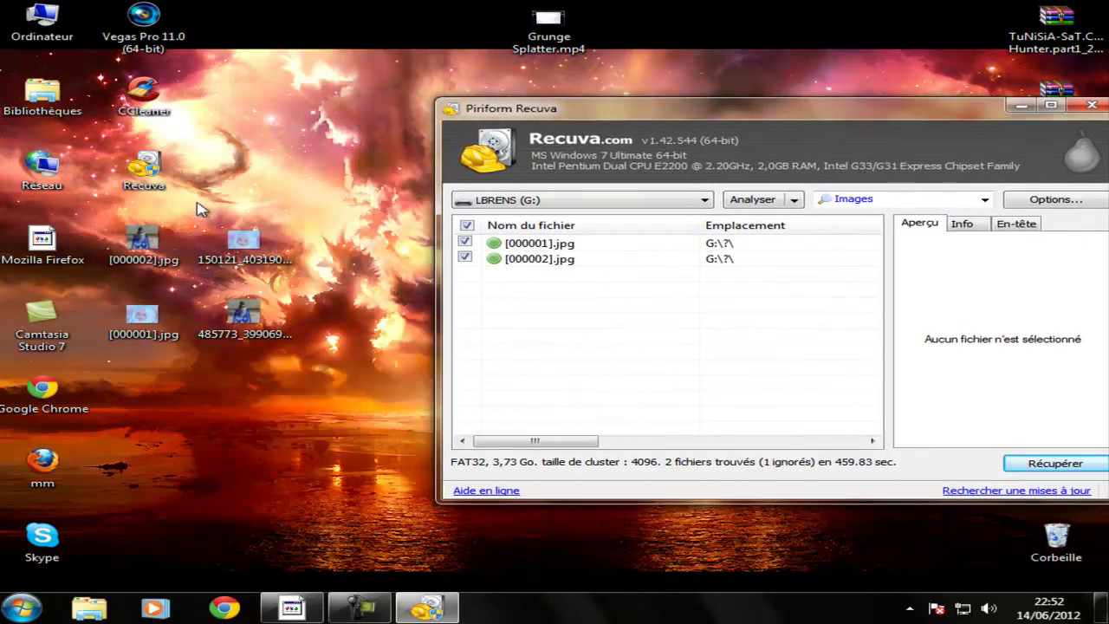
{"action": "left_click_drag", "start_coordinate": [197, 205], "coordinate": [151, 338]}
{"action": "left_click_drag", "start_coordinate": [141, 268], "coordinate": [141, 415]}
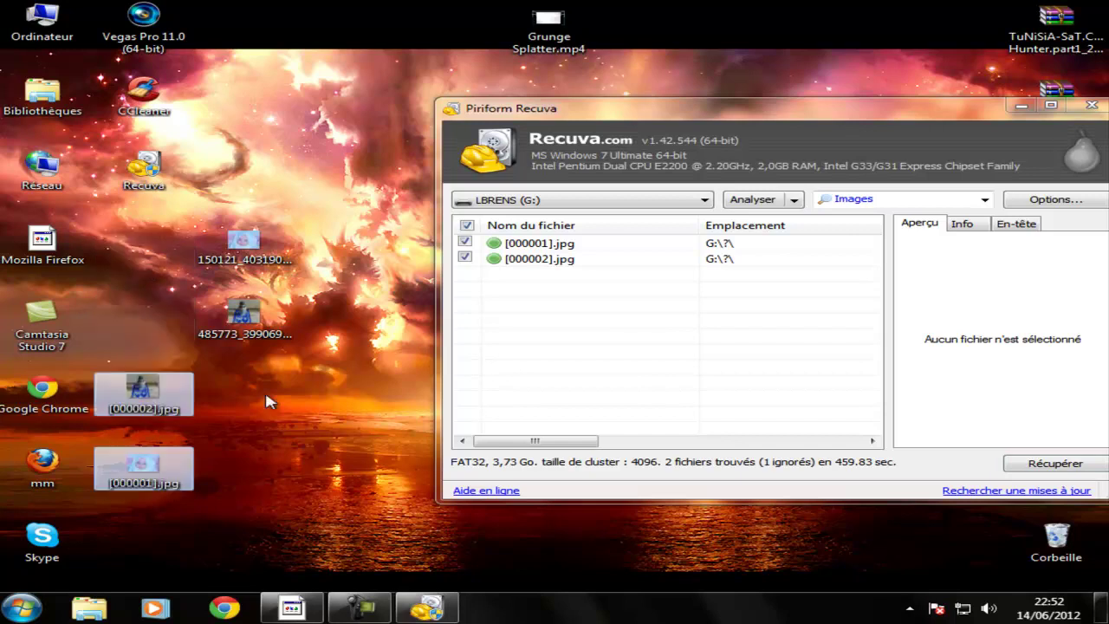
{"action": "left_click", "coordinate": [241, 385]}
{"action": "left_click_drag", "start_coordinate": [239, 375], "coordinate": [94, 501]}
{"action": "left_click", "coordinate": [216, 511]}
{"action": "mouse_move", "coordinate": [216, 510]}
{"action": "left_mouse_down"}
{"action": "mouse_move", "coordinate": [94, 342]}
{"action": "mouse_move", "coordinate": [138, 375]}
{"action": "mouse_move", "coordinate": [218, 491]}
{"action": "left_mouse_up"}
{"action": "left_click", "coordinate": [344, 469]}
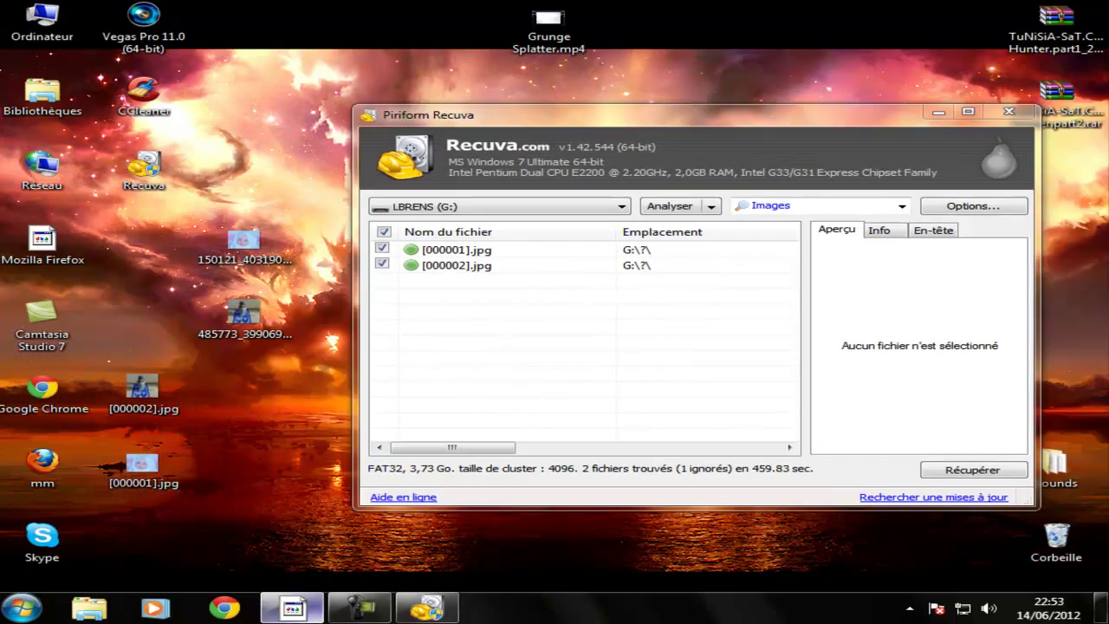
Switch to Firefox and look through the tunisia-sat.com tutorials forum and the tutorieltunisiasat Facebook page.
{"action": "left_click", "coordinate": [403, 466]}
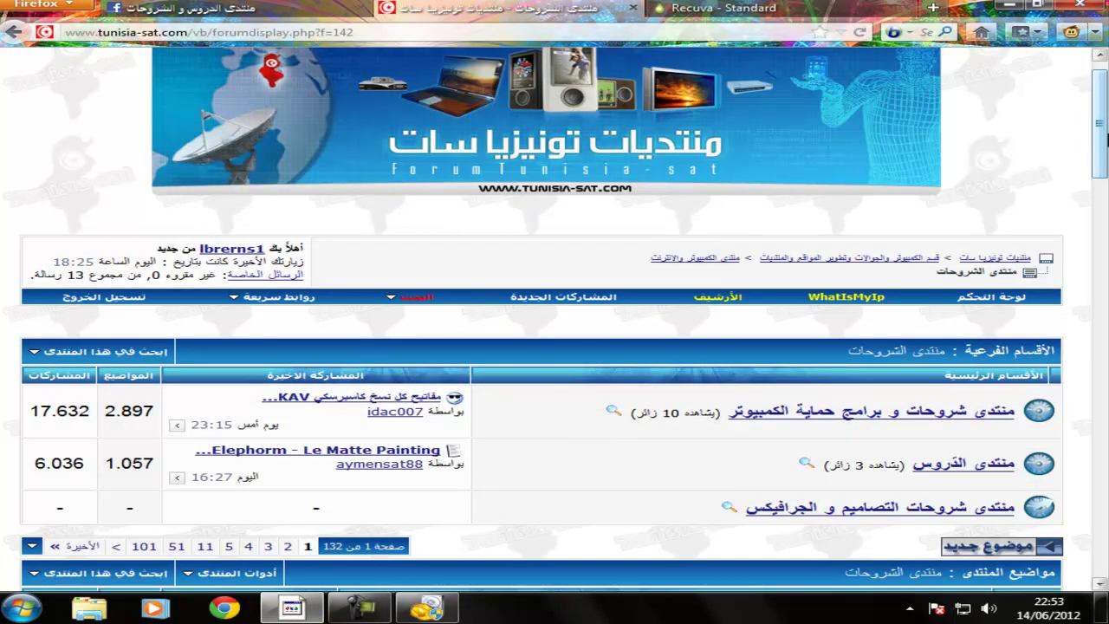
{"action": "left_click_drag", "start_coordinate": [1100, 125], "coordinate": [1107, 167]}
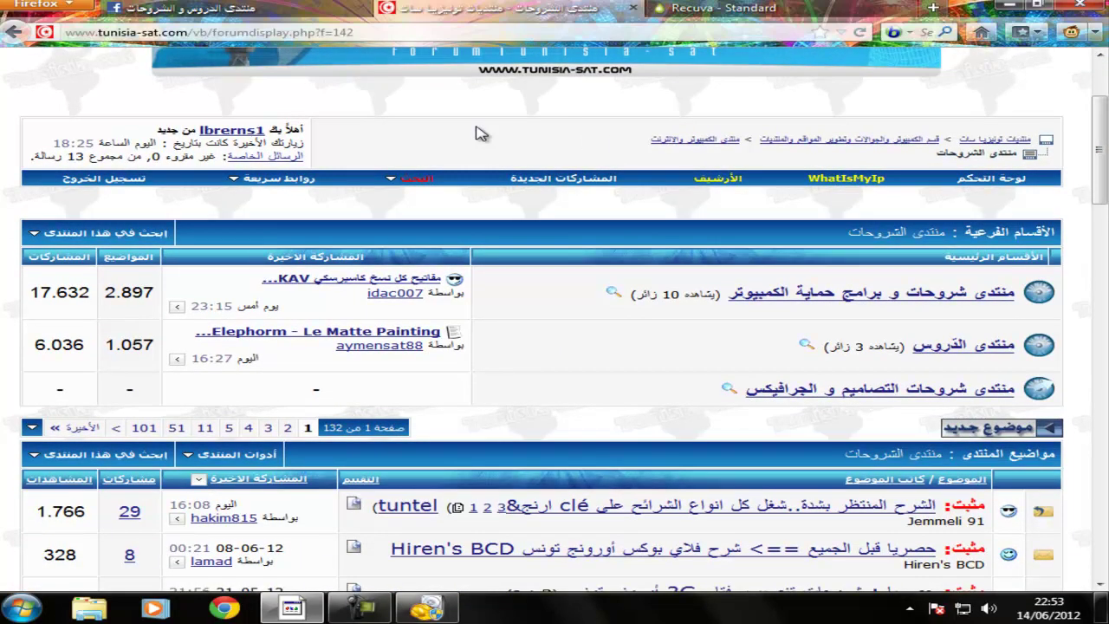
{"action": "left_click", "coordinate": [330, 8]}
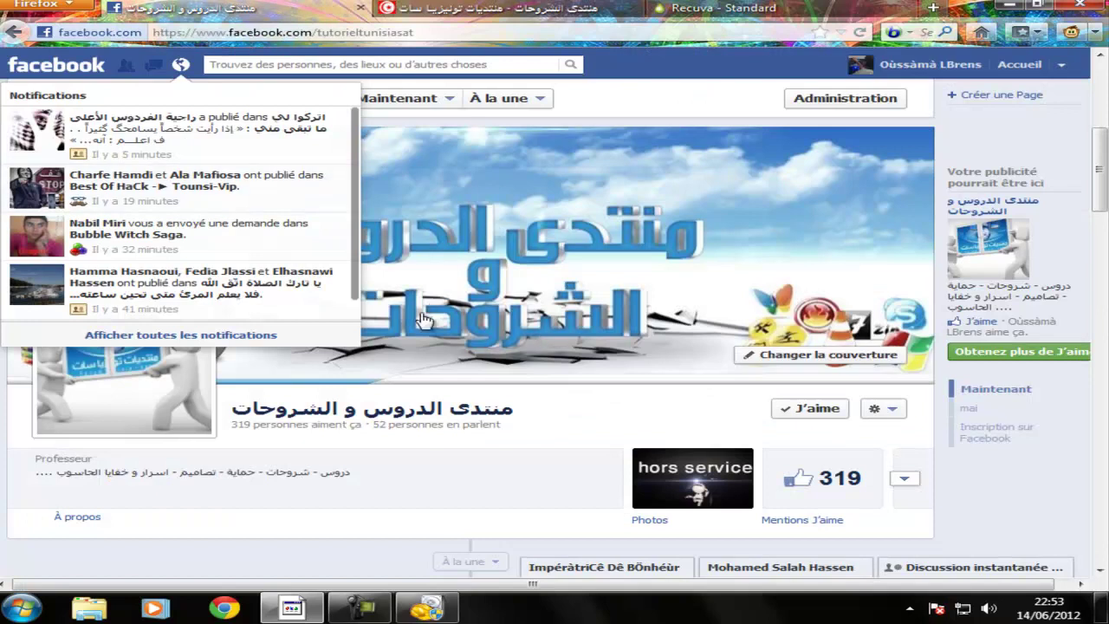
{"action": "left_click", "coordinate": [630, 97]}
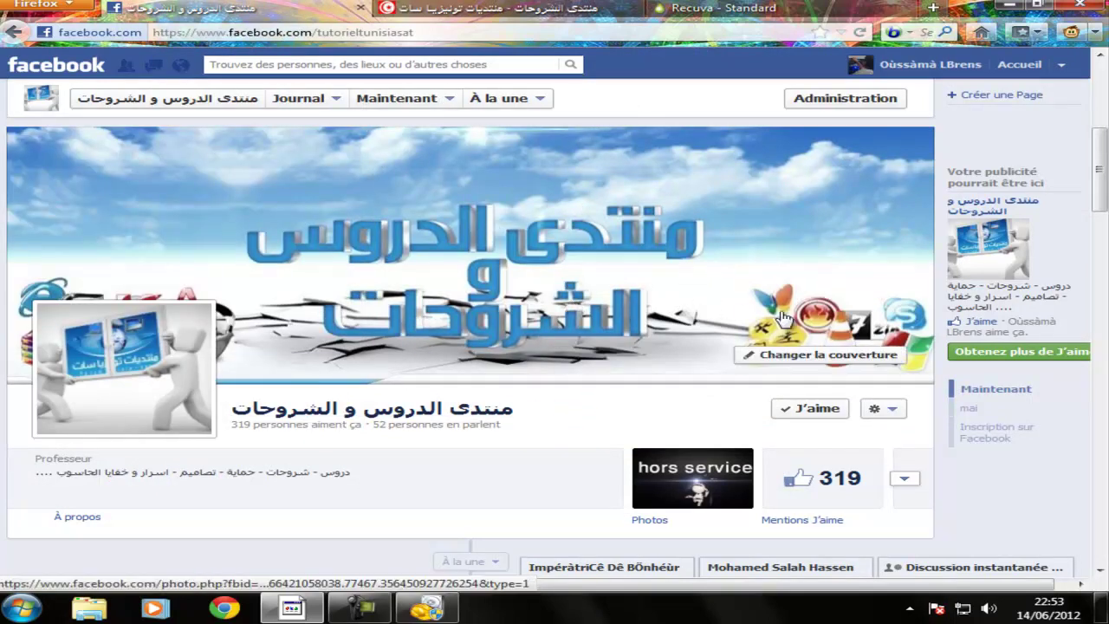
{"action": "scroll", "coordinate": [773, 299], "scroll_direction": "down", "scroll_amount": 3}
{"action": "mouse_move", "coordinate": [1104, 191]}
{"action": "left_mouse_down"}
{"action": "mouse_move", "coordinate": [1104, 130]}
{"action": "mouse_move", "coordinate": [1104, 256]}
{"action": "mouse_move", "coordinate": [1099, 174]}
{"action": "left_mouse_up"}
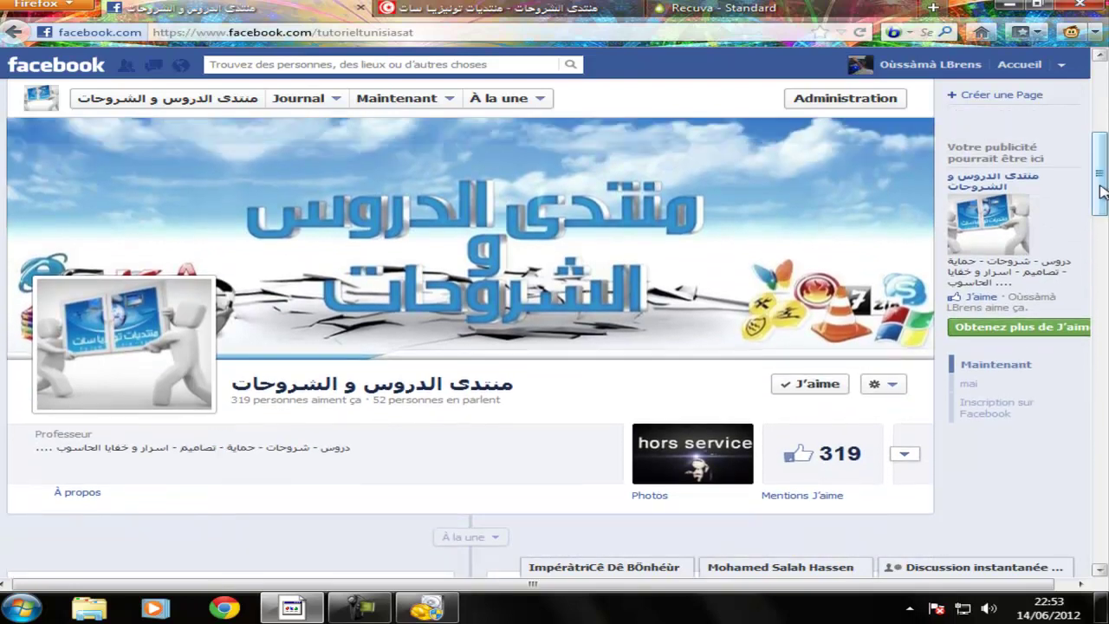